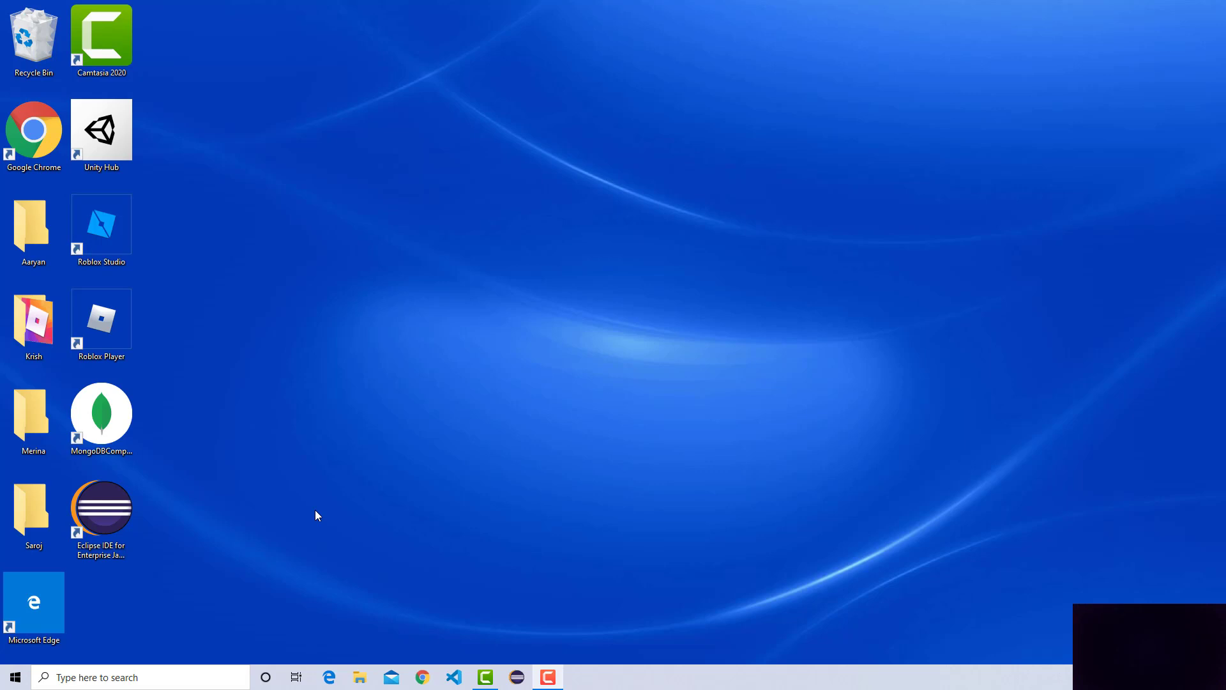
Open Microsoft SQL Server Management Studio 18 and connect to the local database engine using Windows Authentication.
{"action": "left_click", "coordinate": [165, 677]}
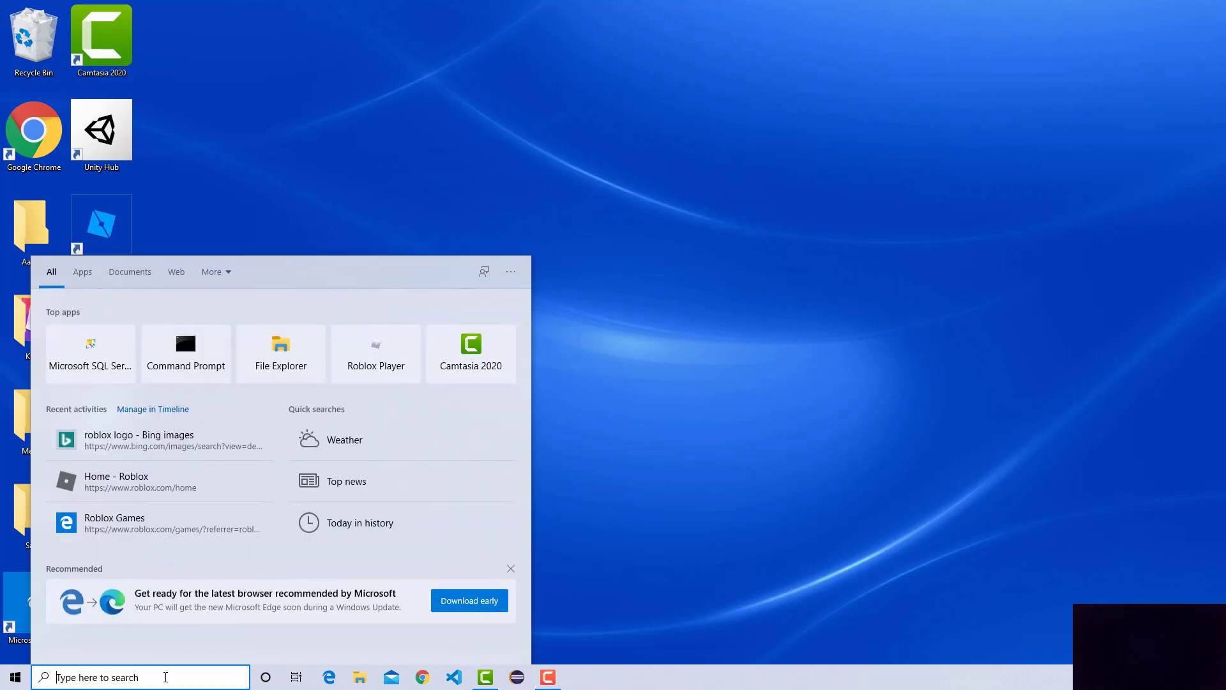
{"action": "type", "text": "sql"}
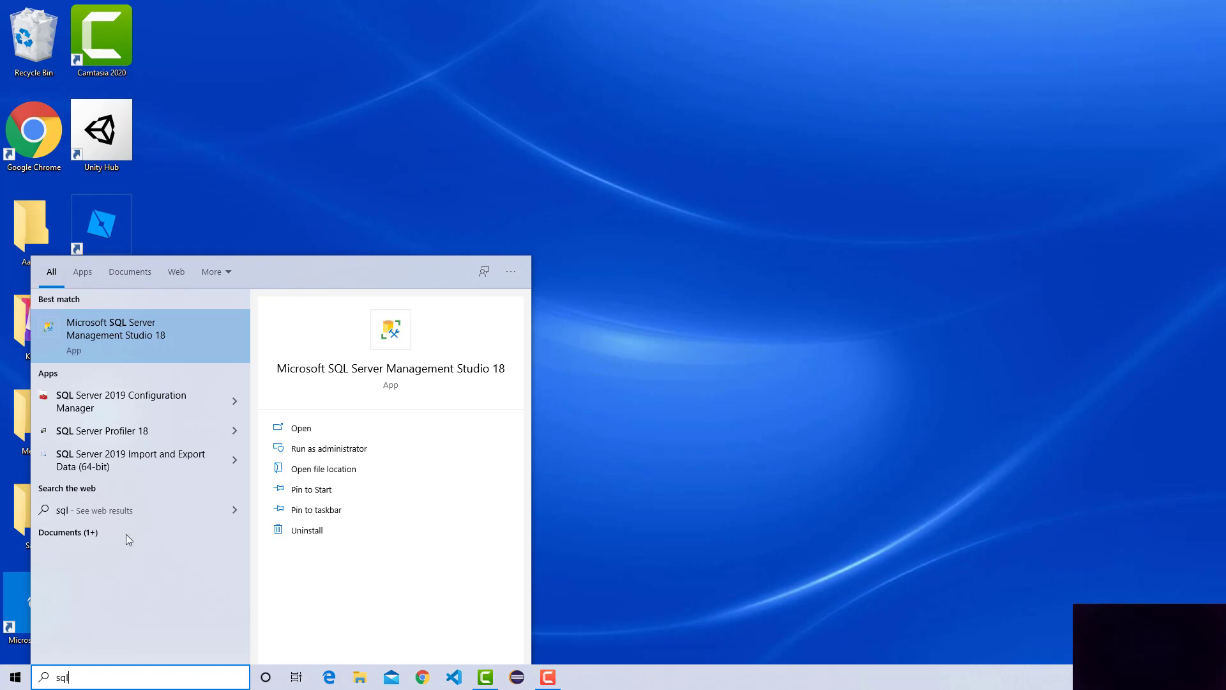
{"action": "left_click", "coordinate": [133, 327]}
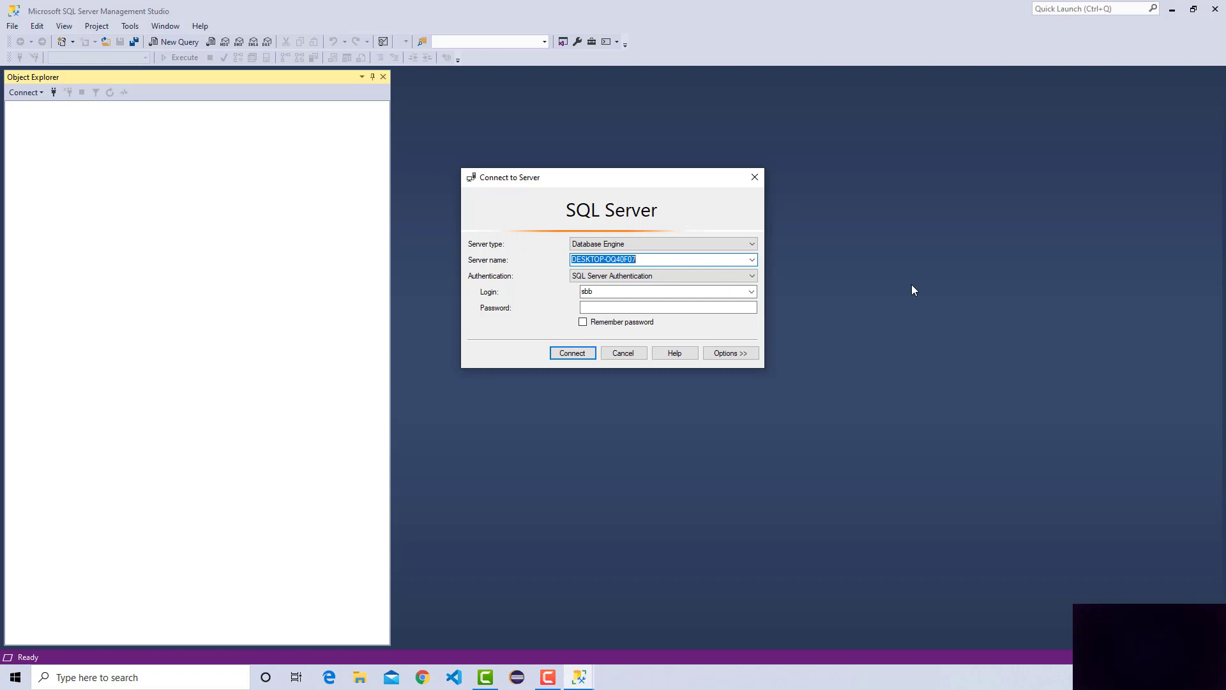
{"action": "left_click", "coordinate": [668, 276]}
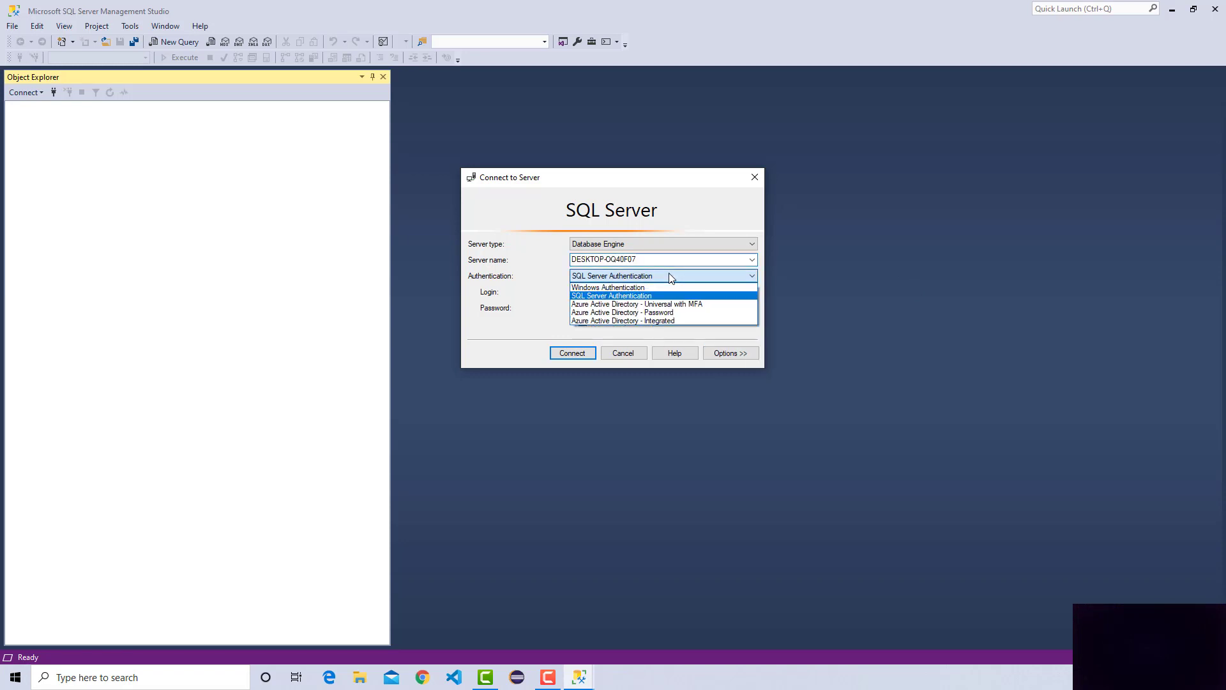
{"action": "left_click", "coordinate": [644, 289]}
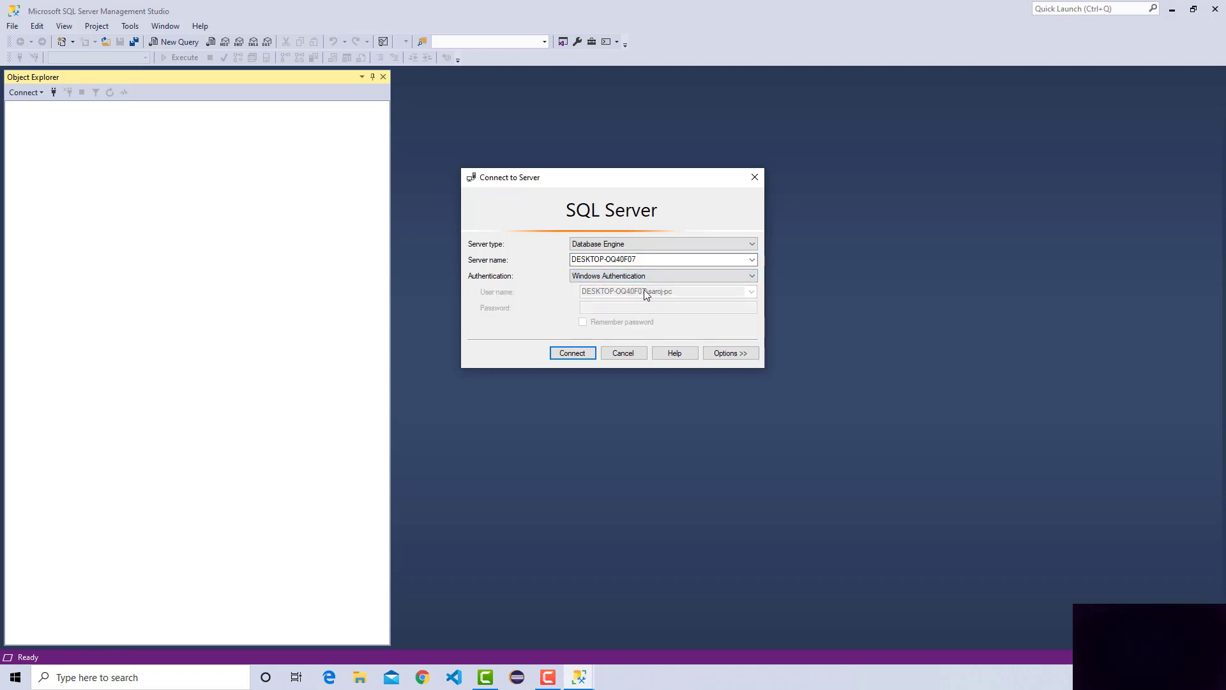
{"action": "left_click", "coordinate": [578, 355]}
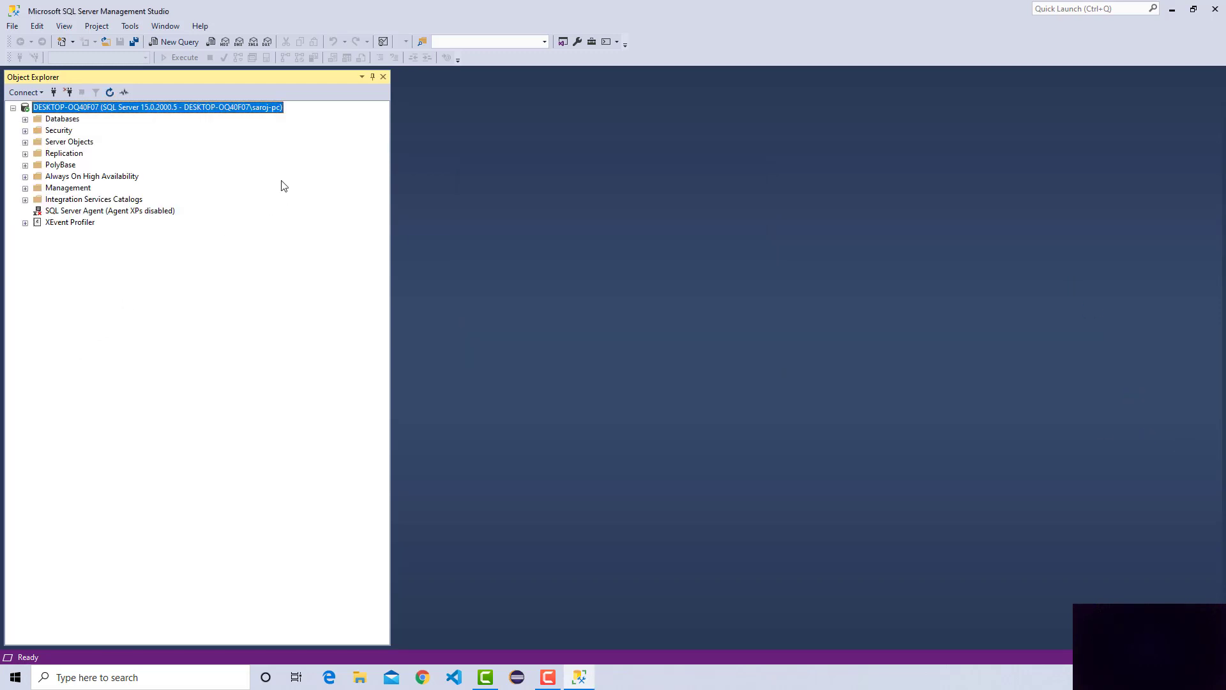
Set the server's authentication to SQL Server and Windows Authentication mode in its security properties.
{"action": "right_click", "coordinate": [197, 109]}
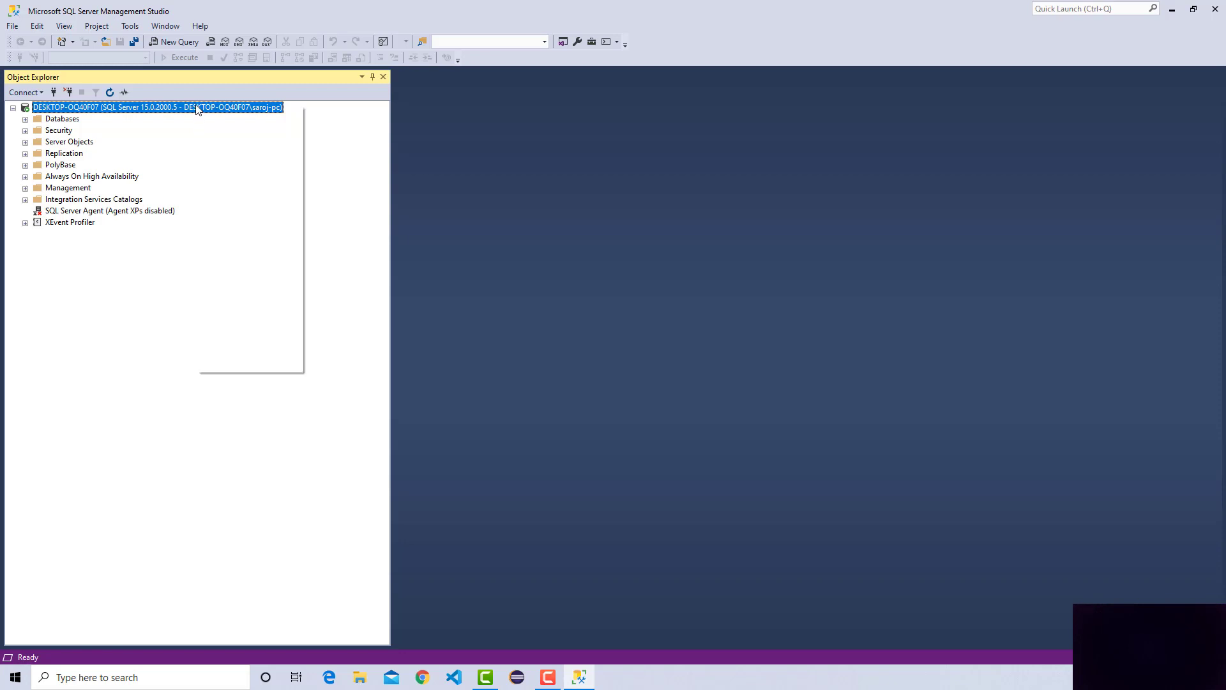
{"action": "left_click", "coordinate": [458, 373]}
{"action": "right_click", "coordinate": [130, 113]}
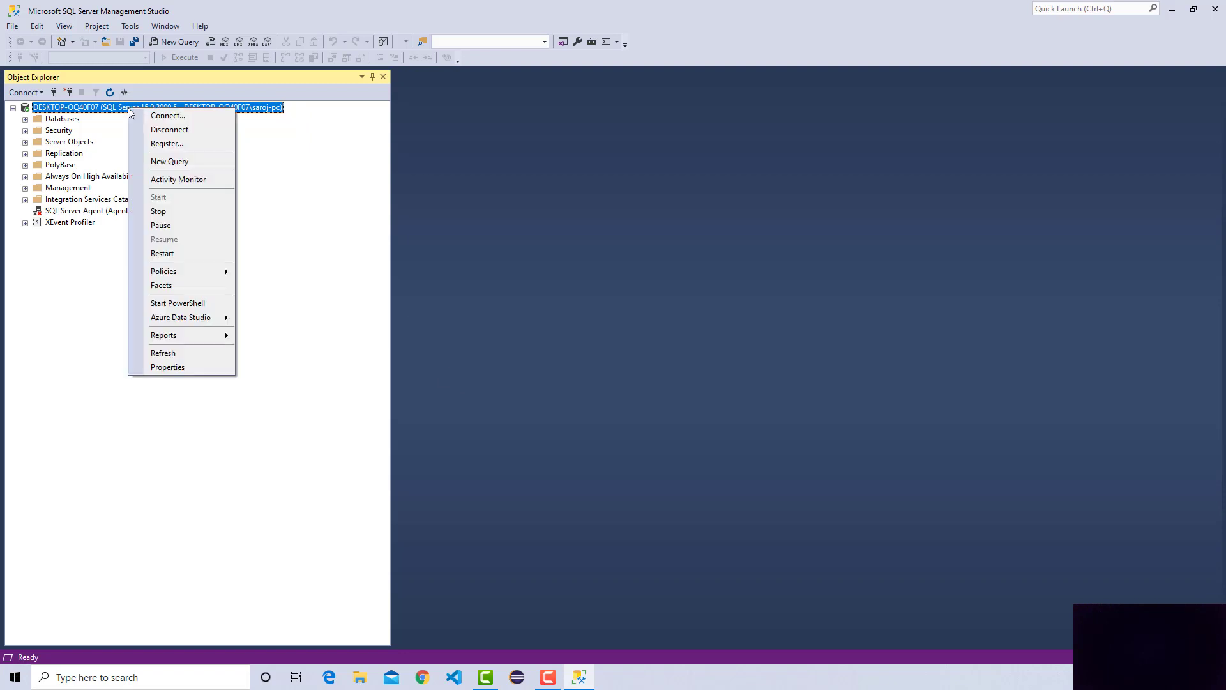
{"action": "left_click", "coordinate": [171, 369]}
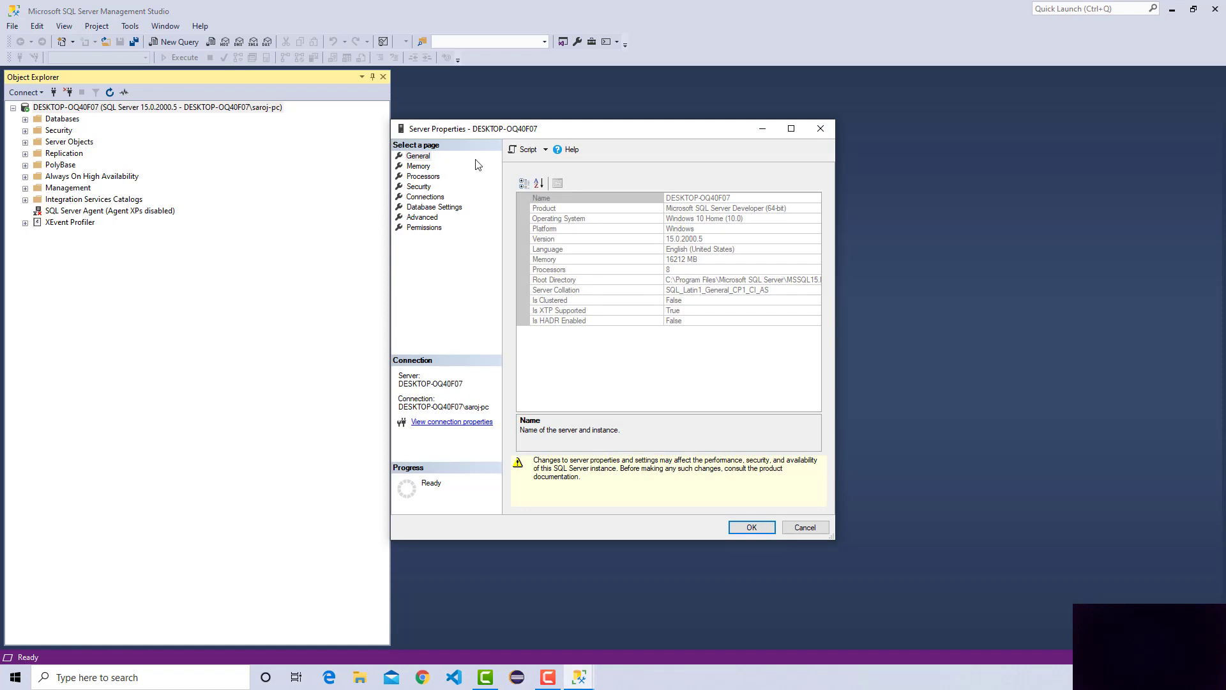
{"action": "left_click", "coordinate": [418, 187]}
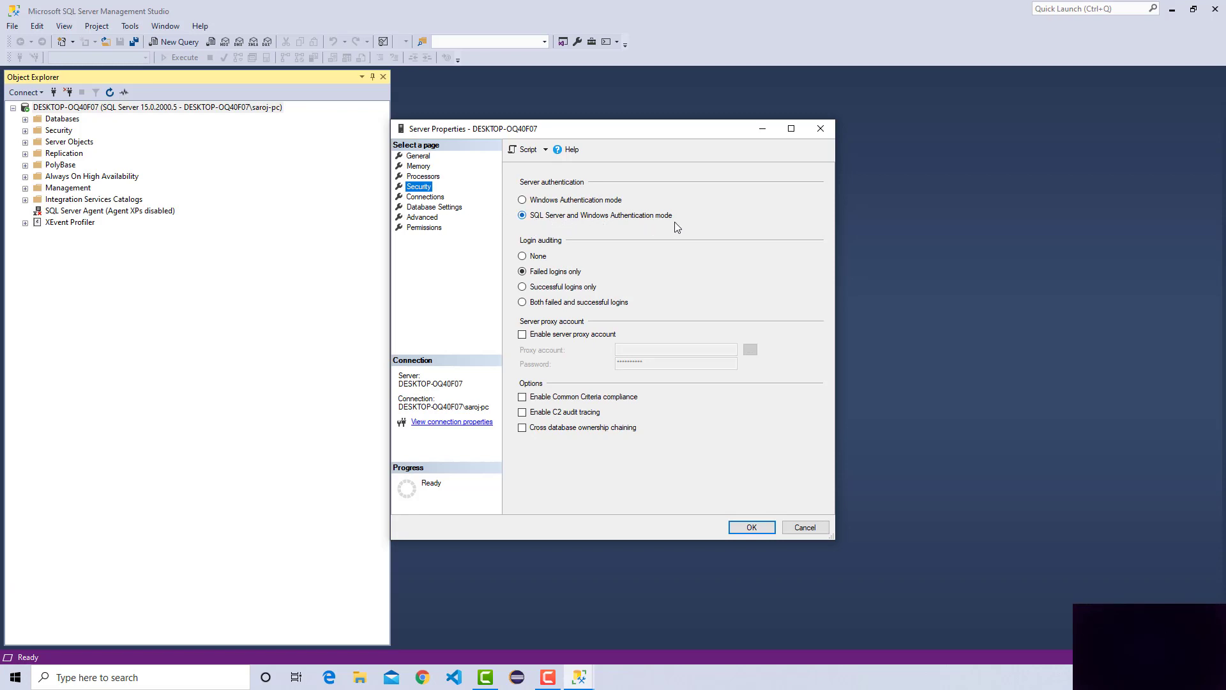
{"action": "left_click", "coordinate": [522, 200]}
{"action": "left_click", "coordinate": [522, 216]}
{"action": "left_click", "coordinate": [752, 529]}
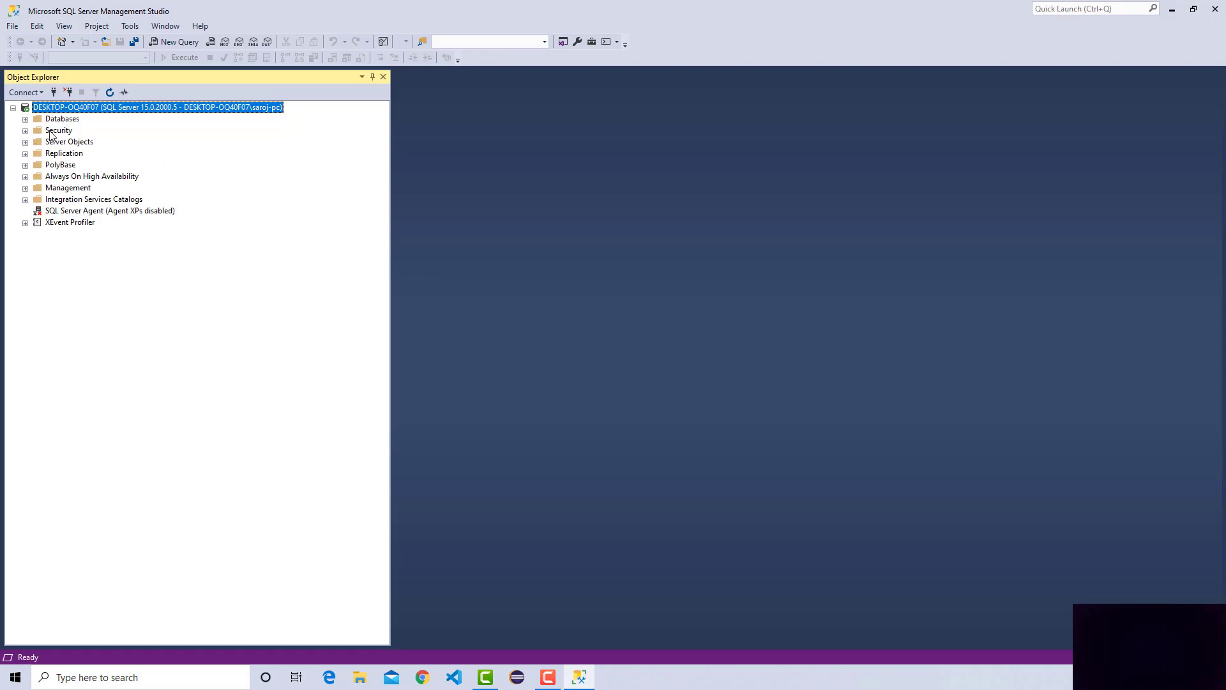
Start a new server login named sc that uses SQL Server authentication.
{"action": "left_click", "coordinate": [25, 130]}
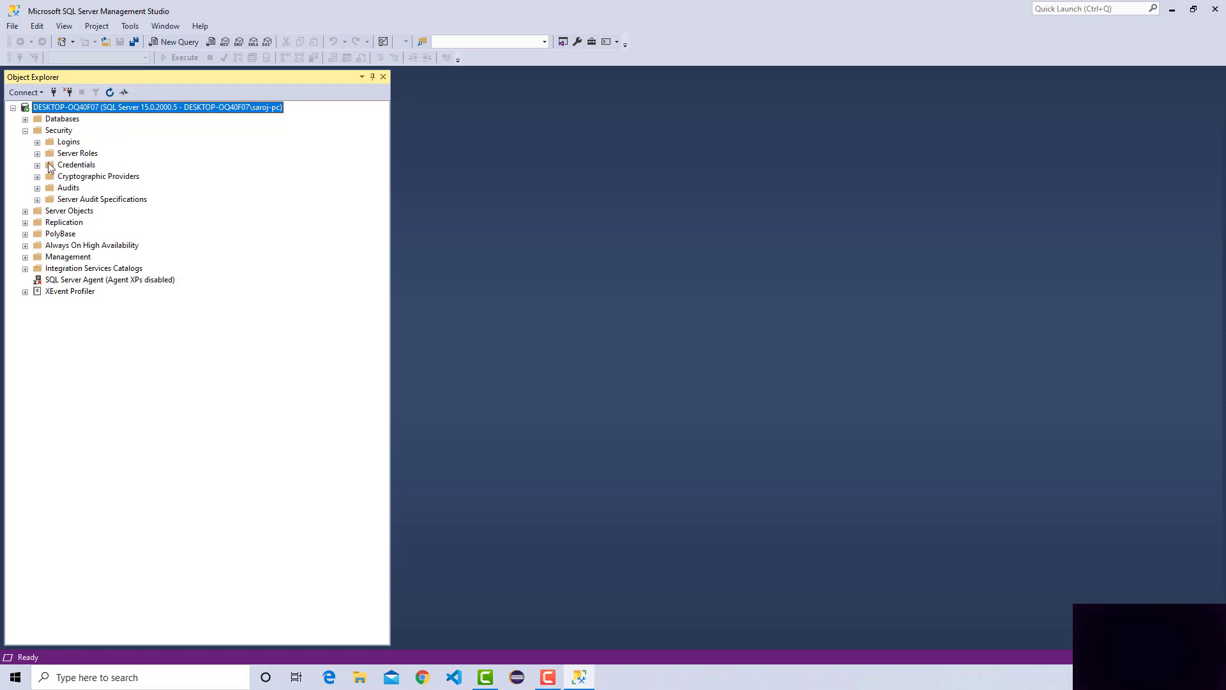
{"action": "left_click", "coordinate": [37, 143]}
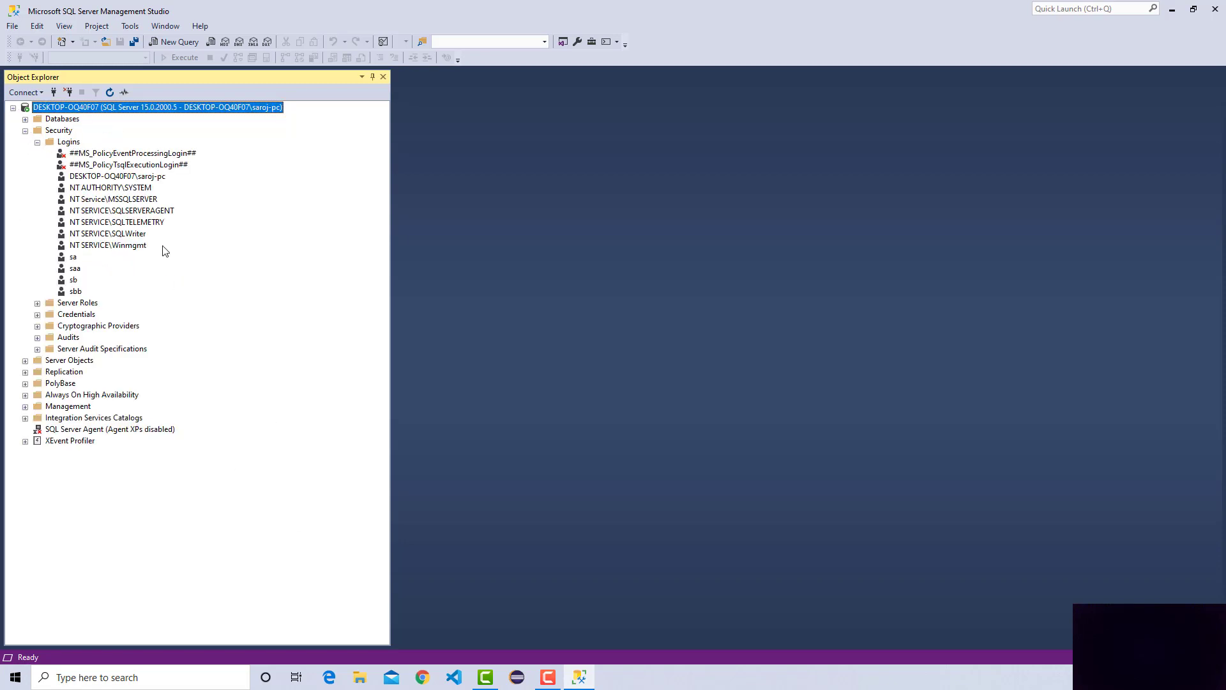
{"action": "right_click", "coordinate": [72, 141]}
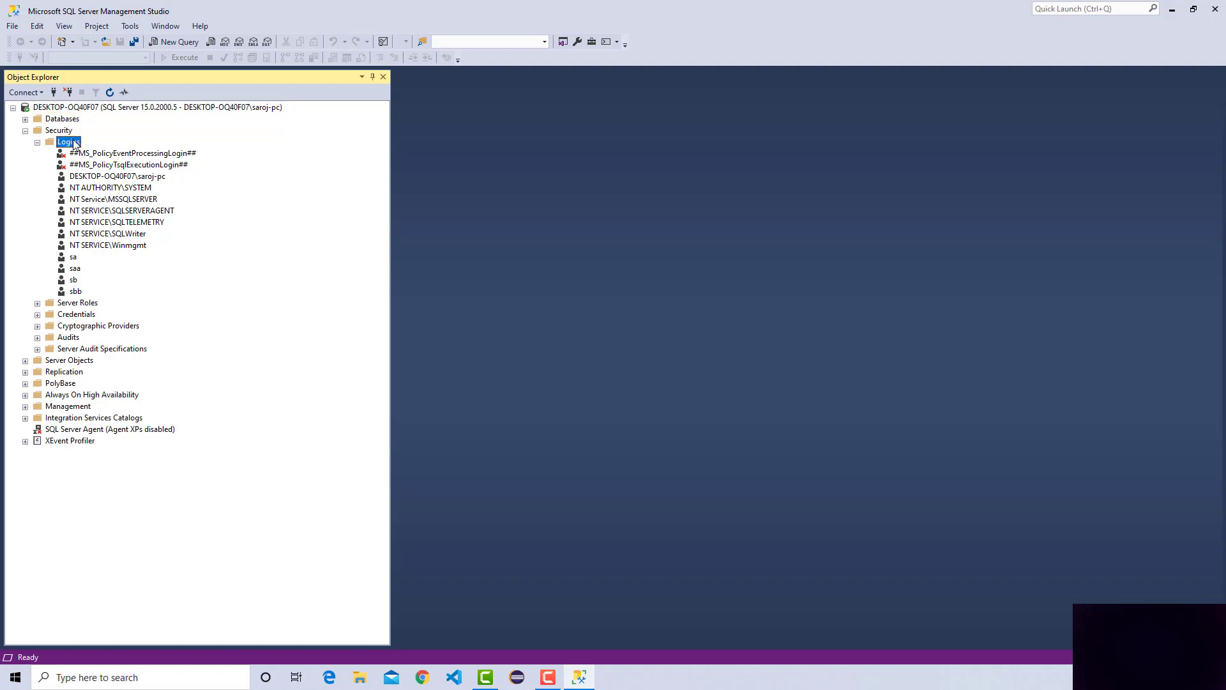
{"action": "left_click", "coordinate": [128, 149]}
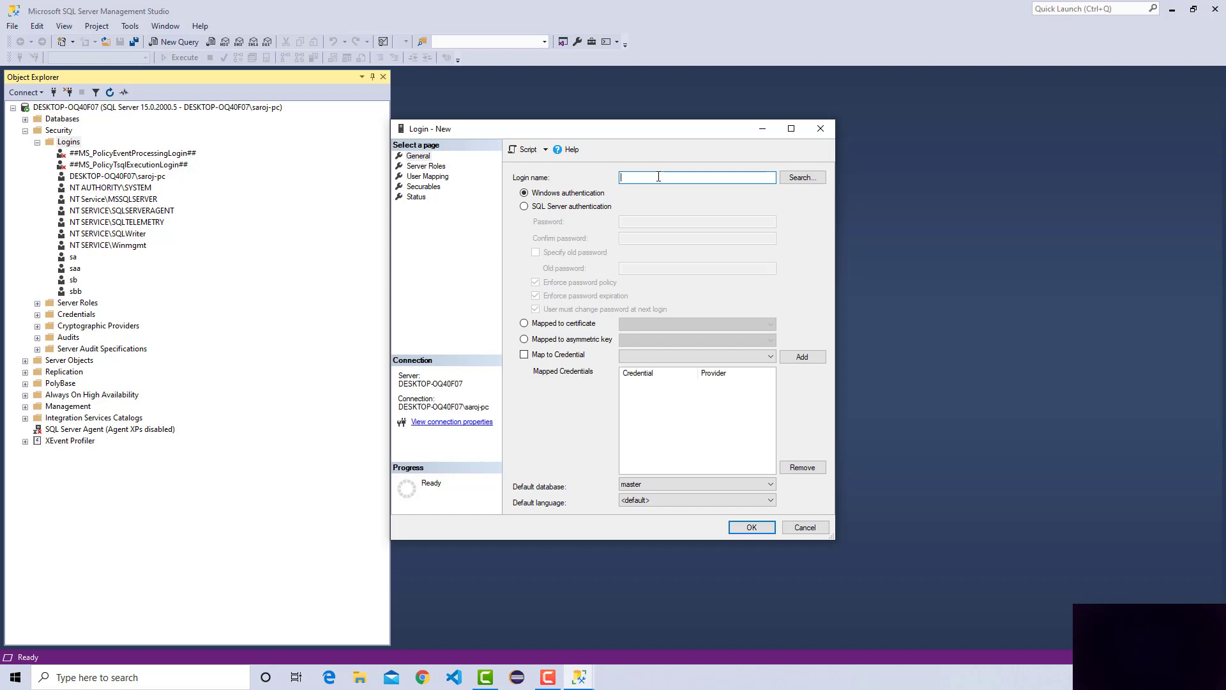
{"action": "type", "text": "sc"}
{"action": "left_click", "coordinate": [524, 207]}
Enter and confirm the login's password, and create the login with the sysadmin server role.
{"action": "left_click", "coordinate": [651, 221]}
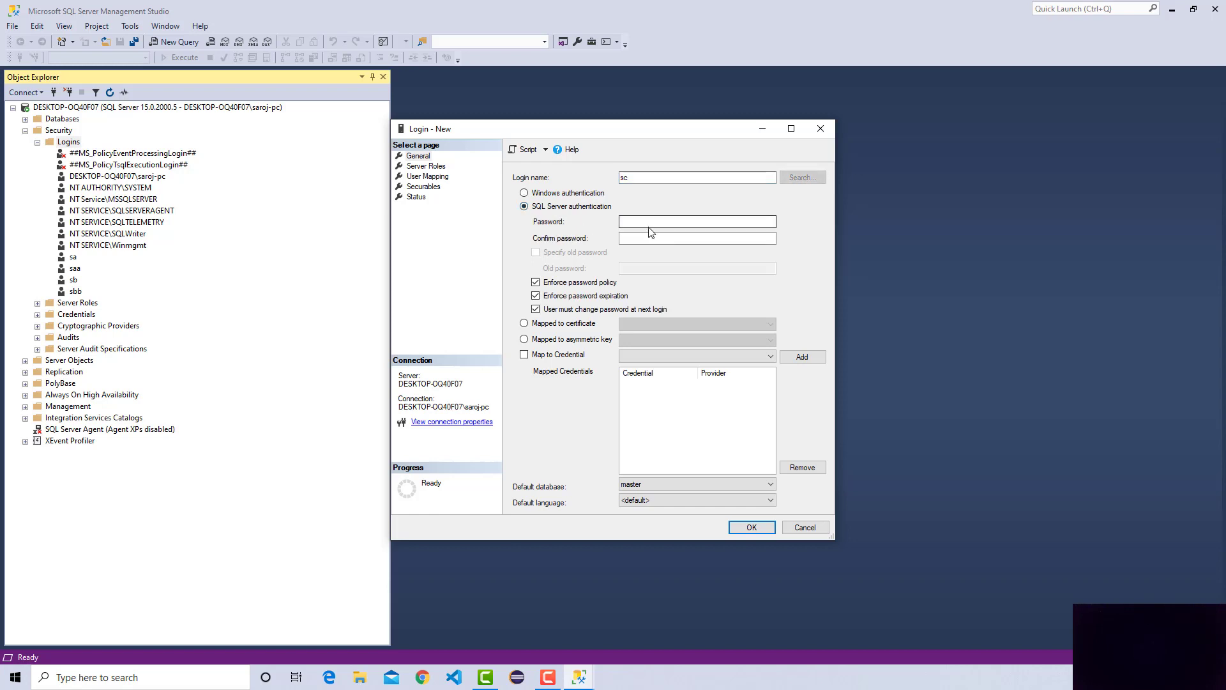
{"action": "type", "text": "********"}
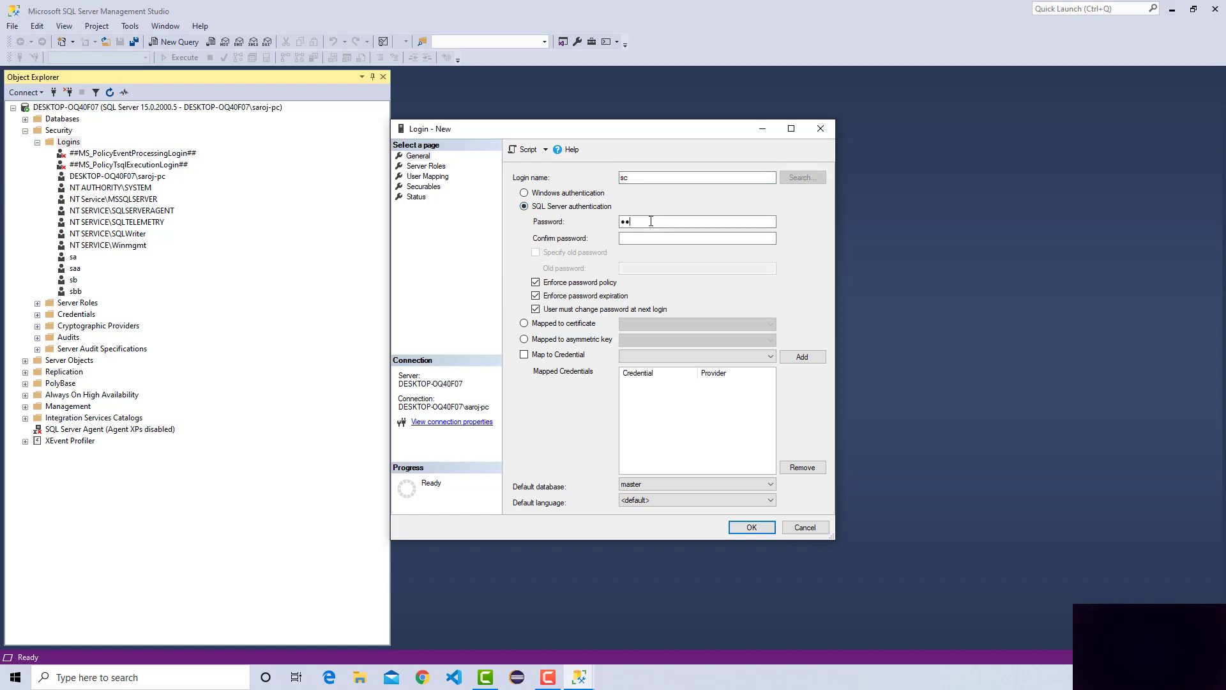
{"action": "type", "text": "***"}
{"action": "key", "text": "Tab"}
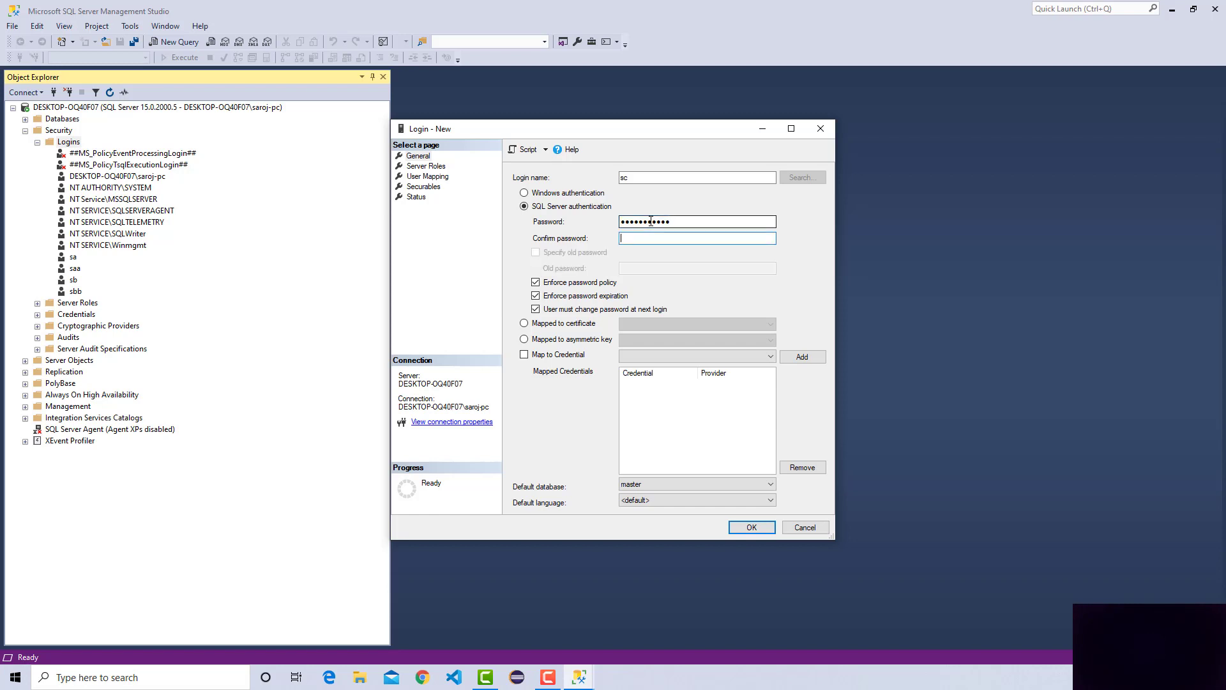
{"action": "type", "text": "************"}
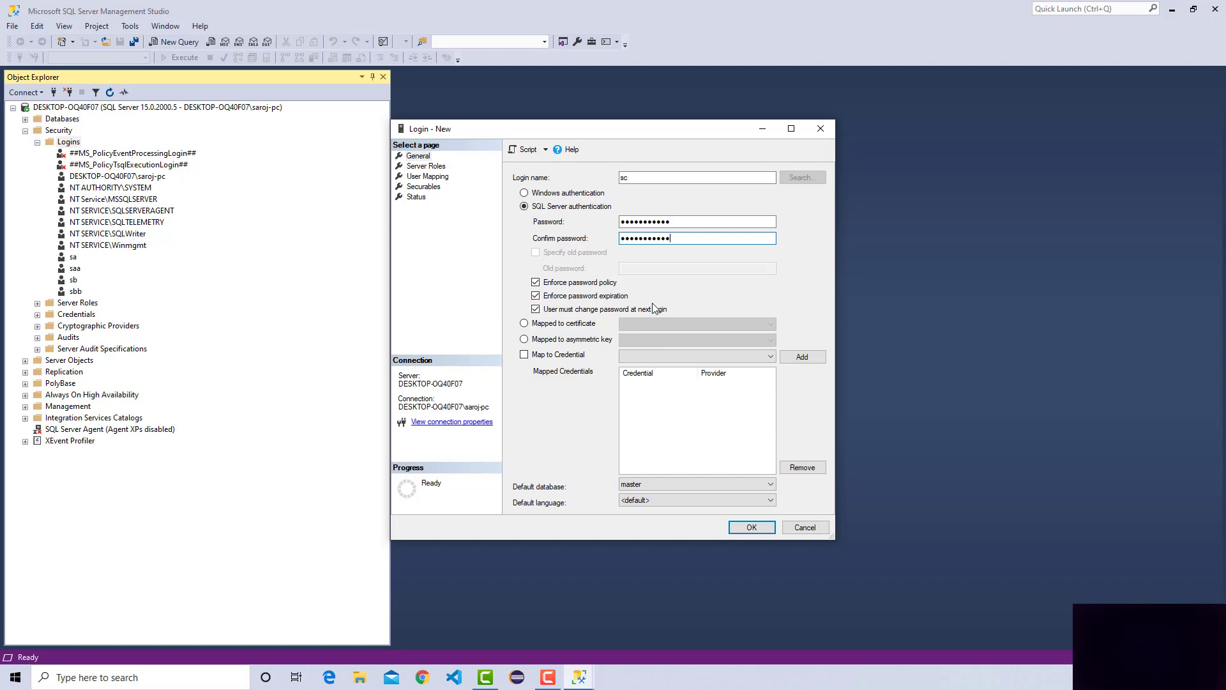
{"action": "left_click", "coordinate": [434, 168]}
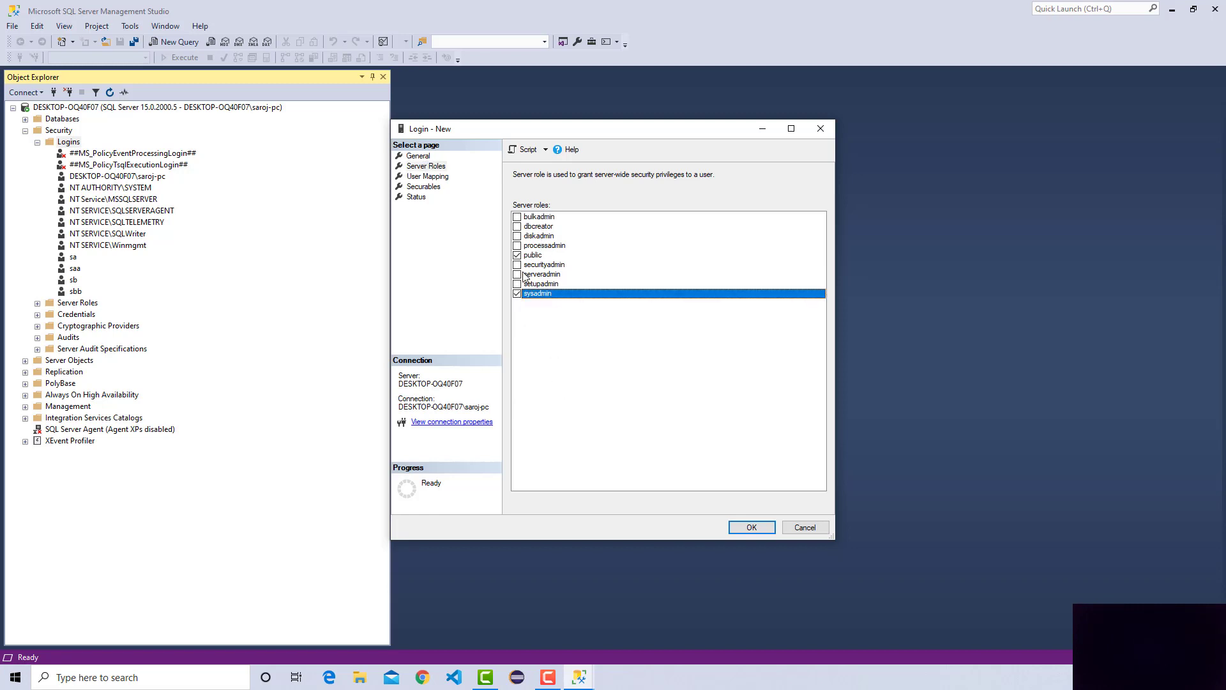
{"action": "left_click", "coordinate": [752, 526]}
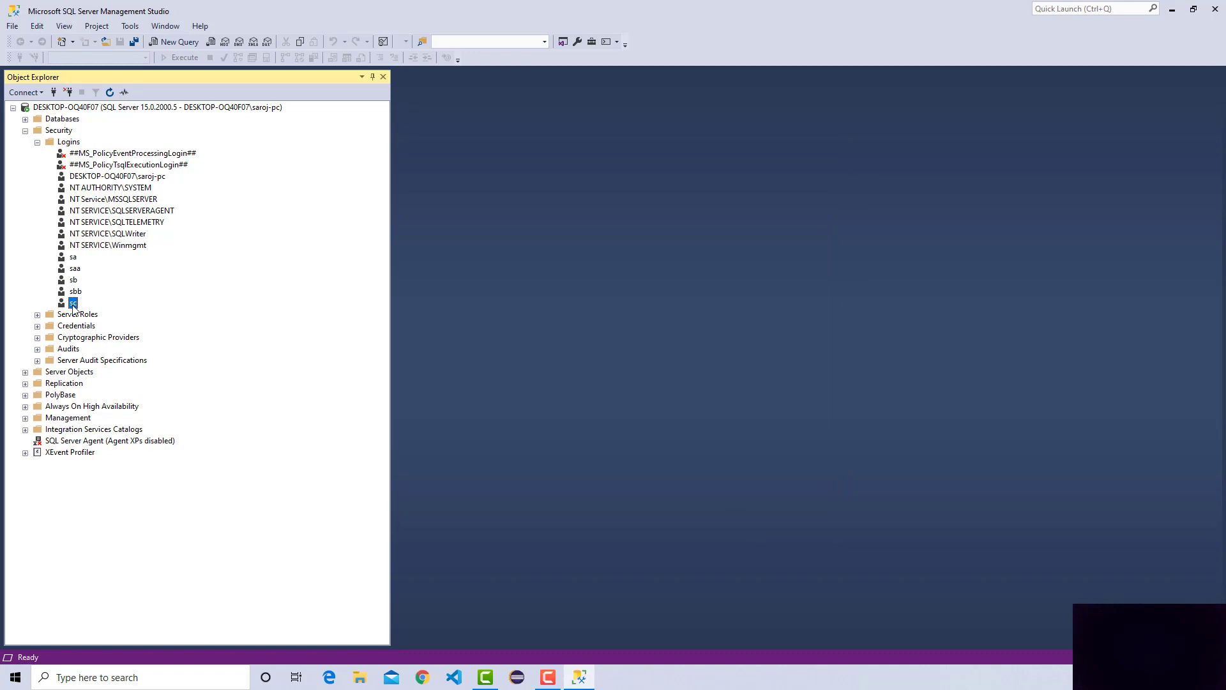
Close SQL Server Management Studio and open it again.
{"action": "left_click", "coordinate": [1219, 10]}
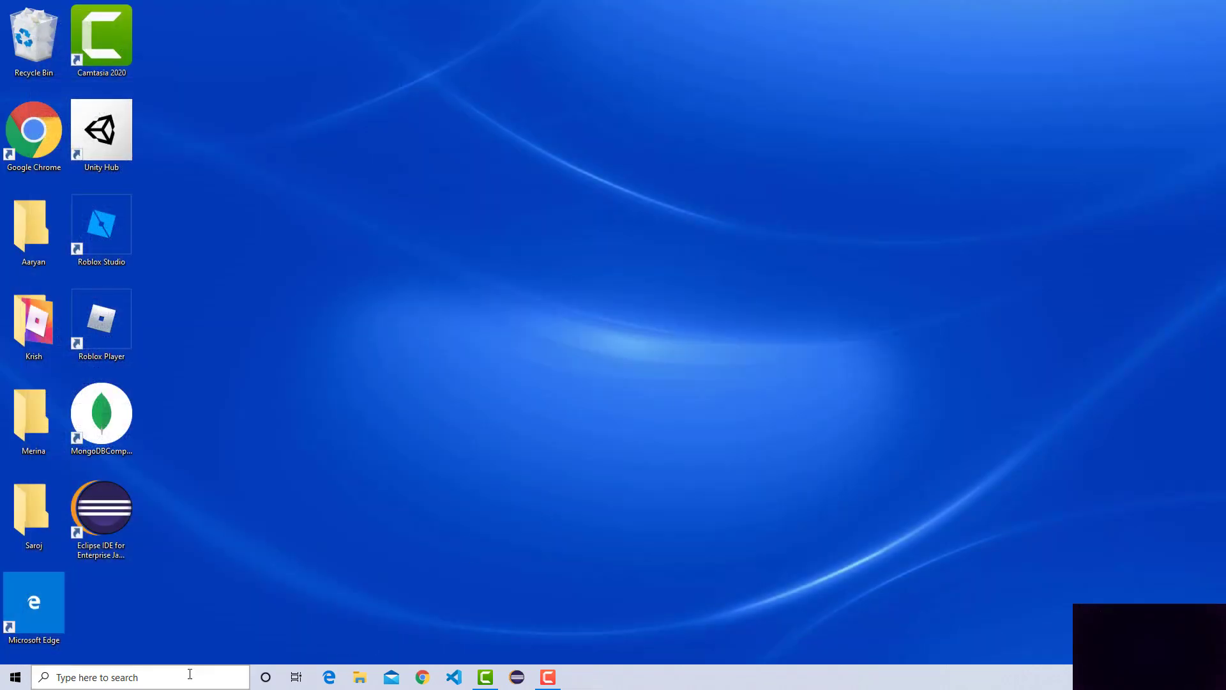
{"action": "left_click", "coordinate": [188, 678]}
{"action": "type", "text": "sq"}
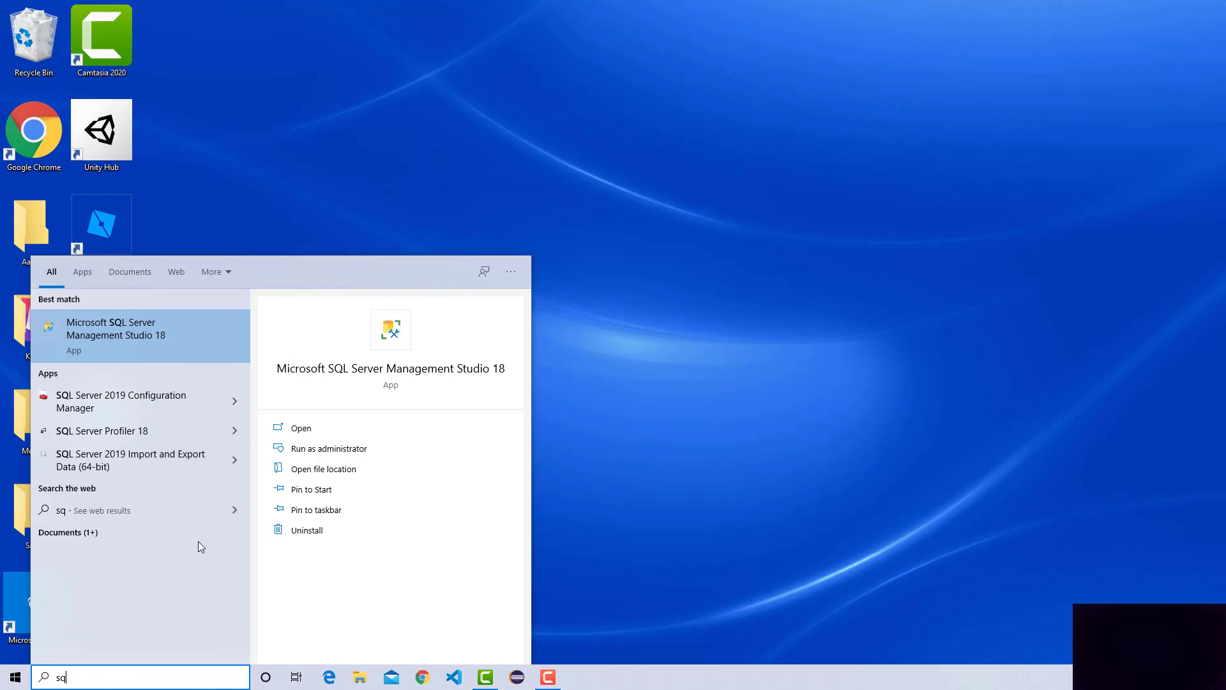
{"action": "left_click", "coordinate": [137, 324]}
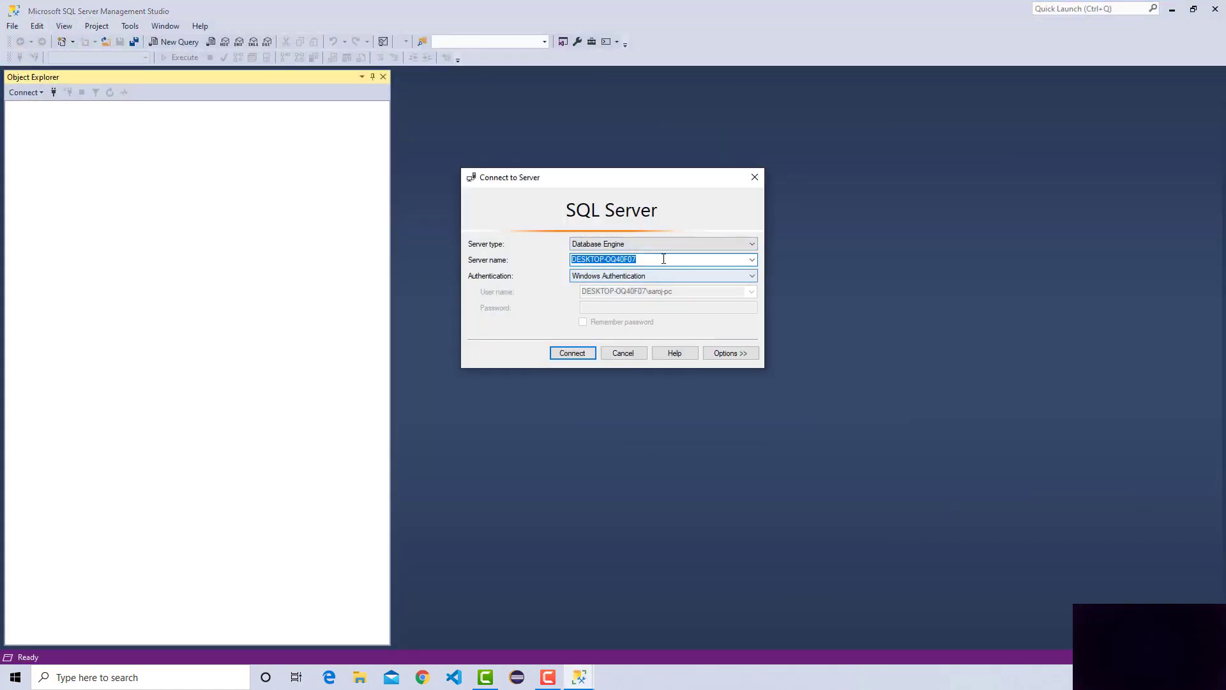
Try to connect with SQL Server Authentication as login sc, entering the login's password, and dismiss the resulting dialog.
{"action": "left_click", "coordinate": [753, 259]}
{"action": "left_click", "coordinate": [626, 278]}
{"action": "left_click", "coordinate": [717, 277]}
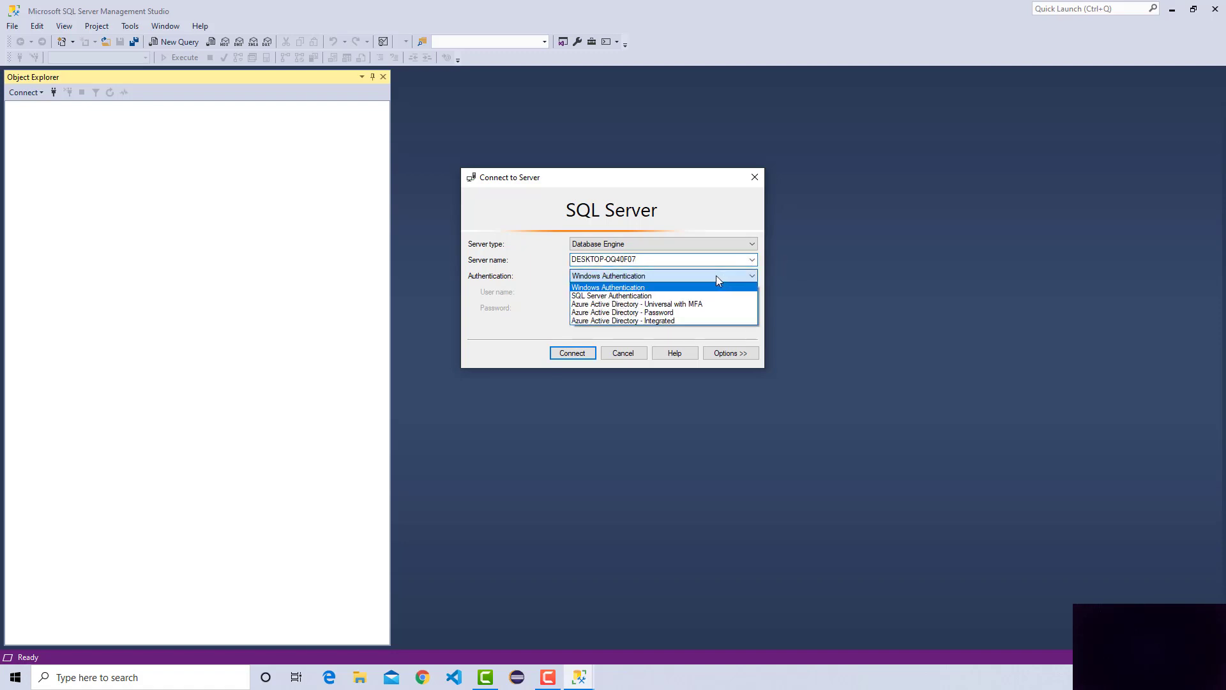
{"action": "left_click", "coordinate": [599, 296]}
{"action": "double_click", "coordinate": [599, 291]}
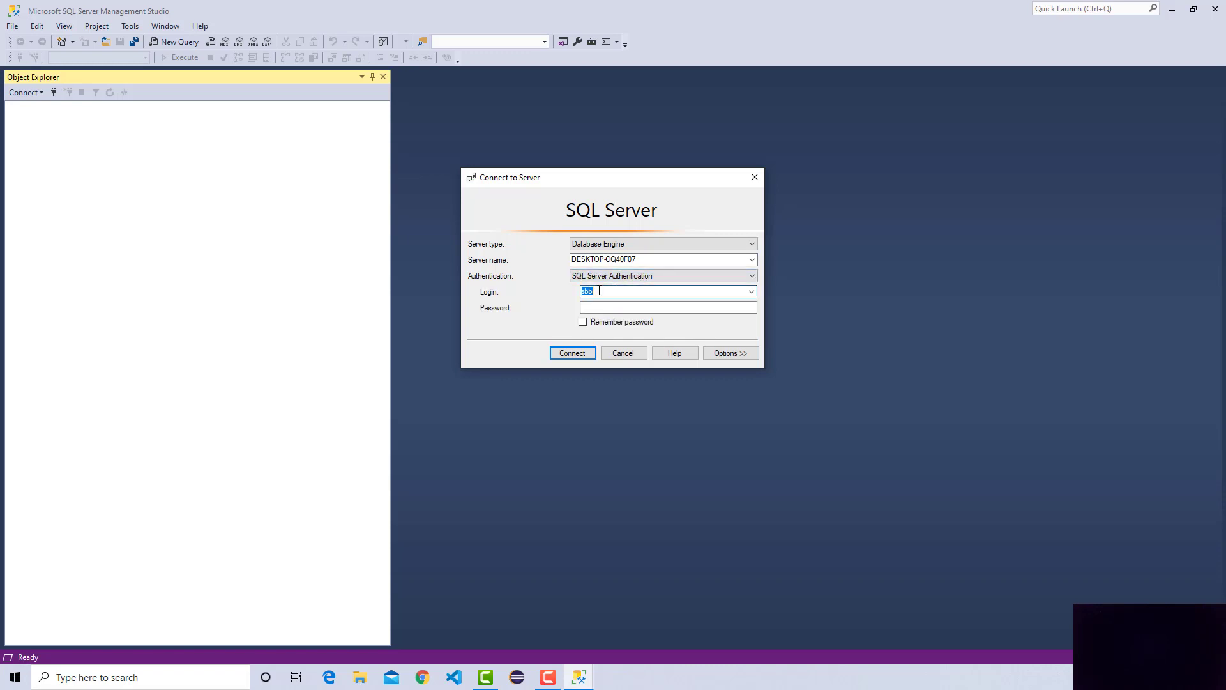
{"action": "type", "text": "s***"}
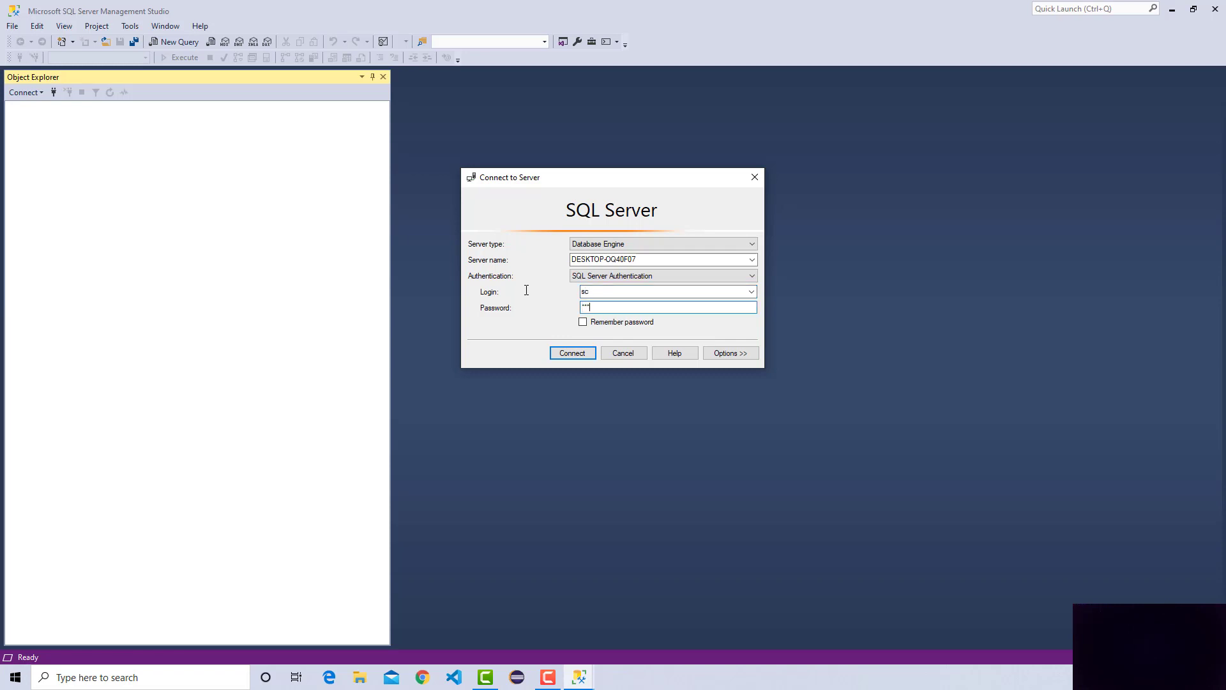
{"action": "type", "text": "*****"}
{"action": "left_click", "coordinate": [573, 353]}
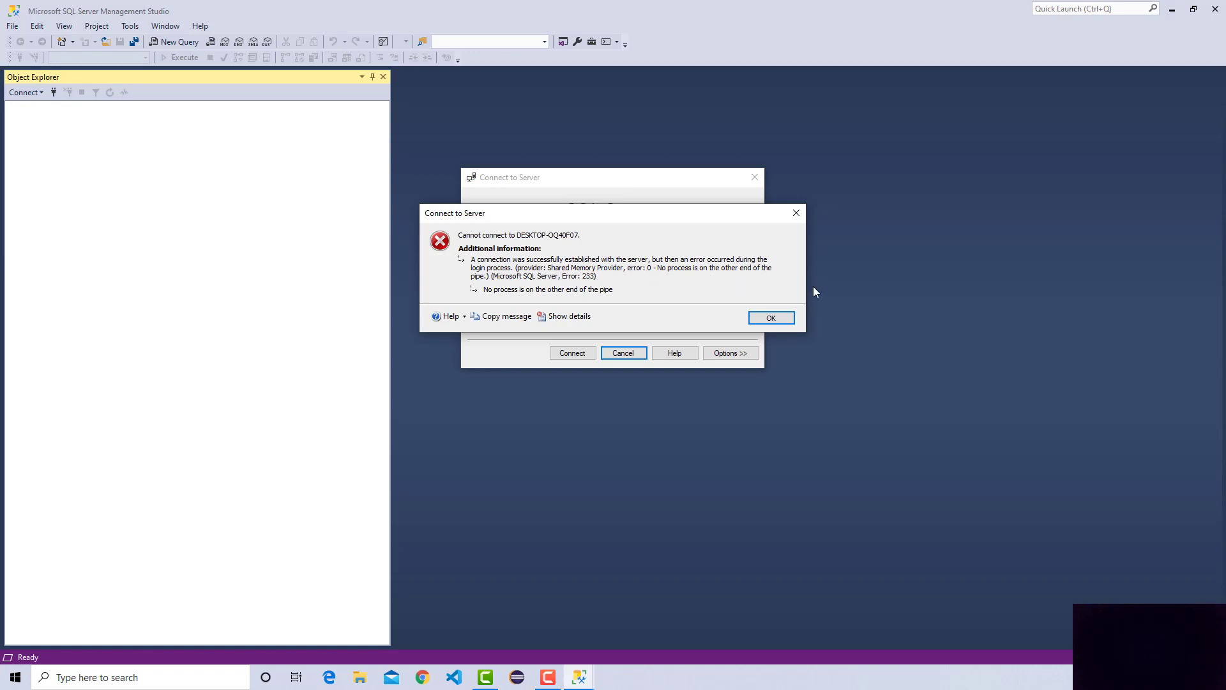
{"action": "left_click", "coordinate": [771, 318]}
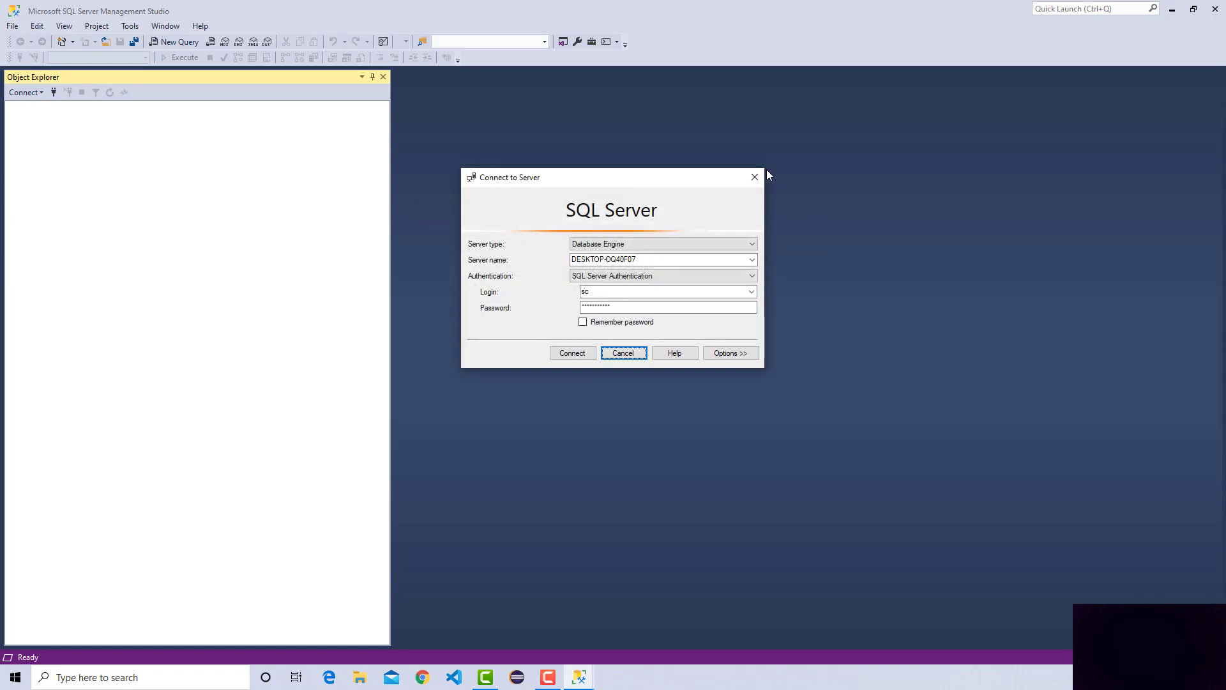
Check the status of the MSSQLSERVER network protocols in SQL Server 2019 Configuration Manager, then close it.
{"action": "left_click", "coordinate": [164, 674]}
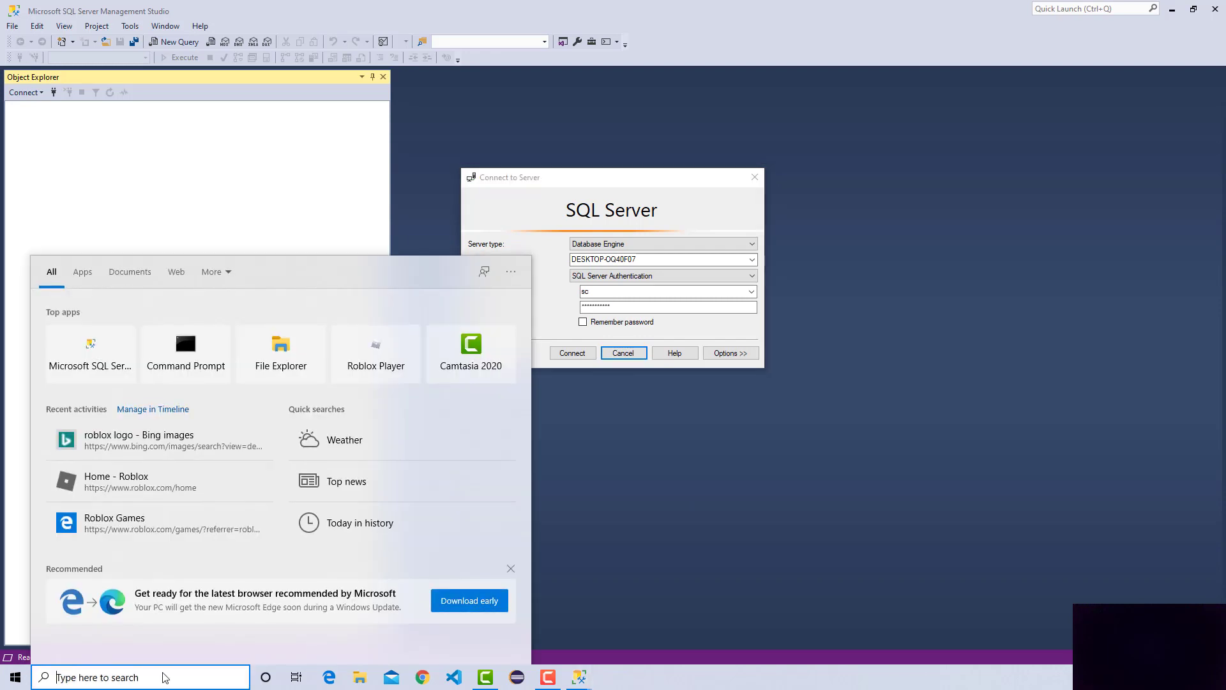
{"action": "type", "text": "sql"}
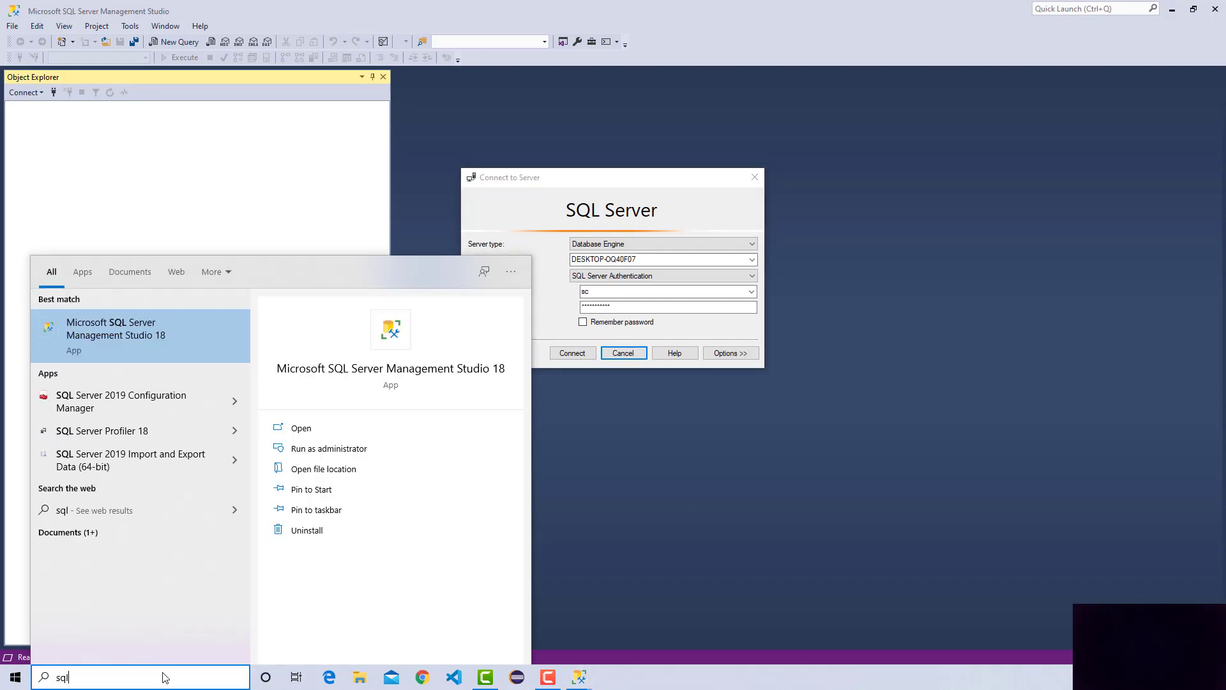
{"action": "left_click", "coordinate": [156, 395]}
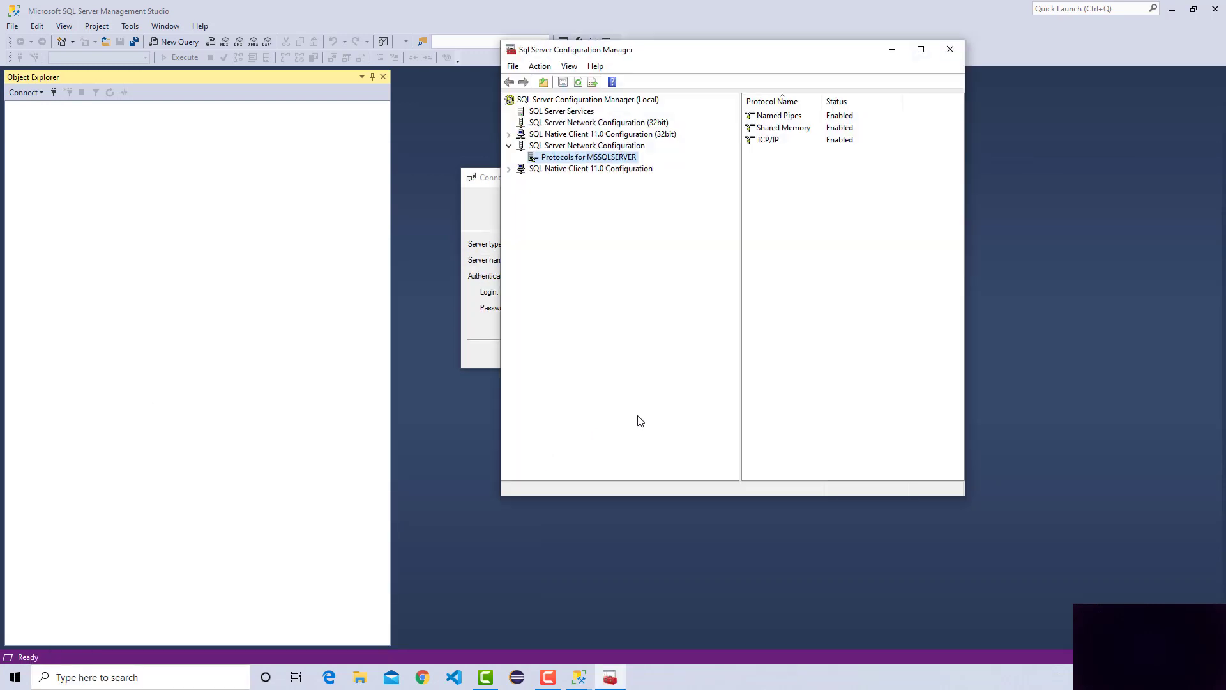
{"action": "left_click", "coordinate": [593, 148]}
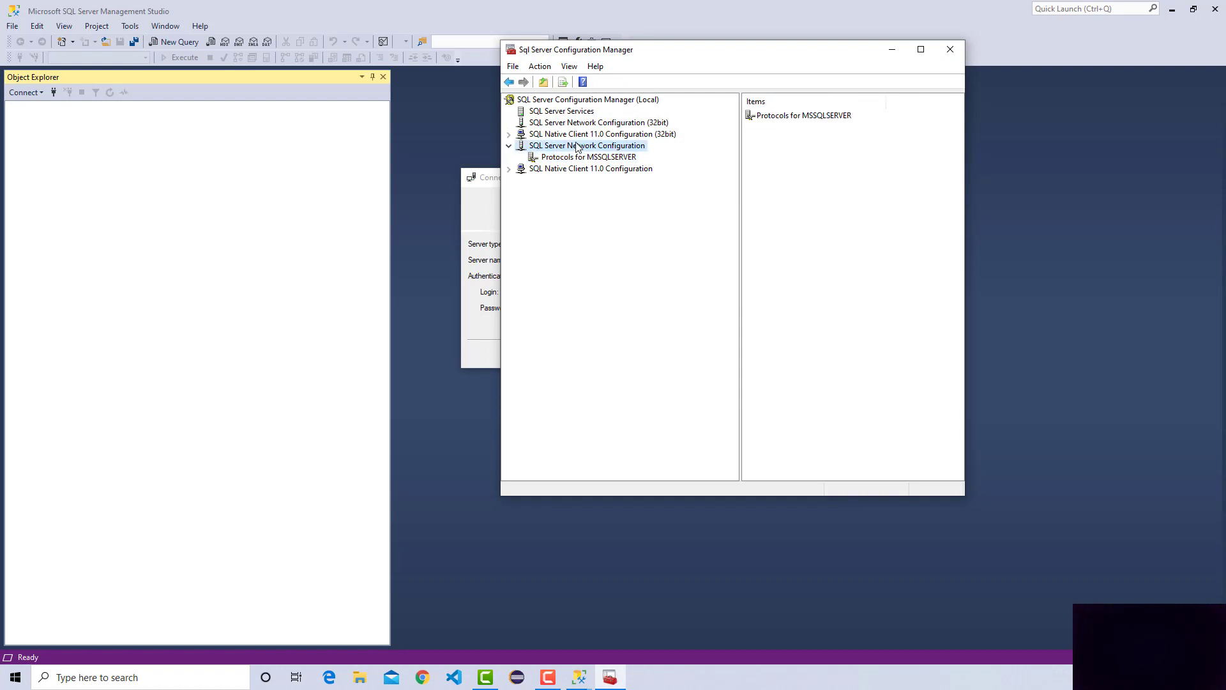
{"action": "double_click", "coordinate": [774, 116]}
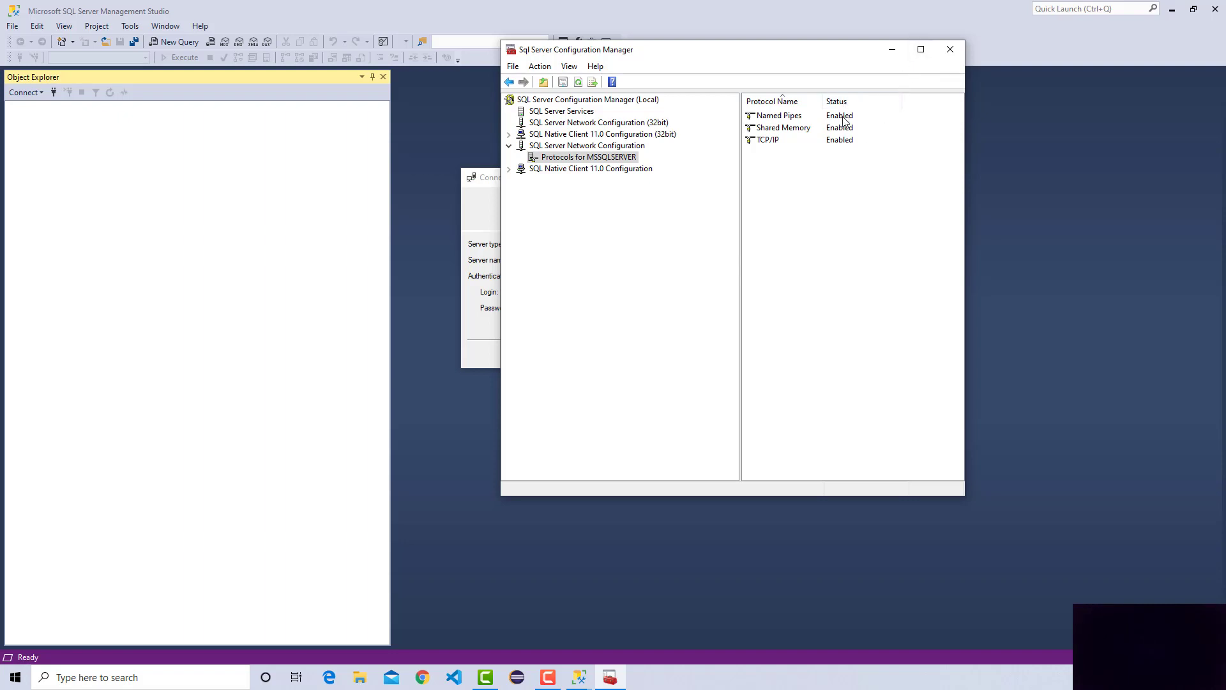
{"action": "left_click", "coordinate": [950, 49]}
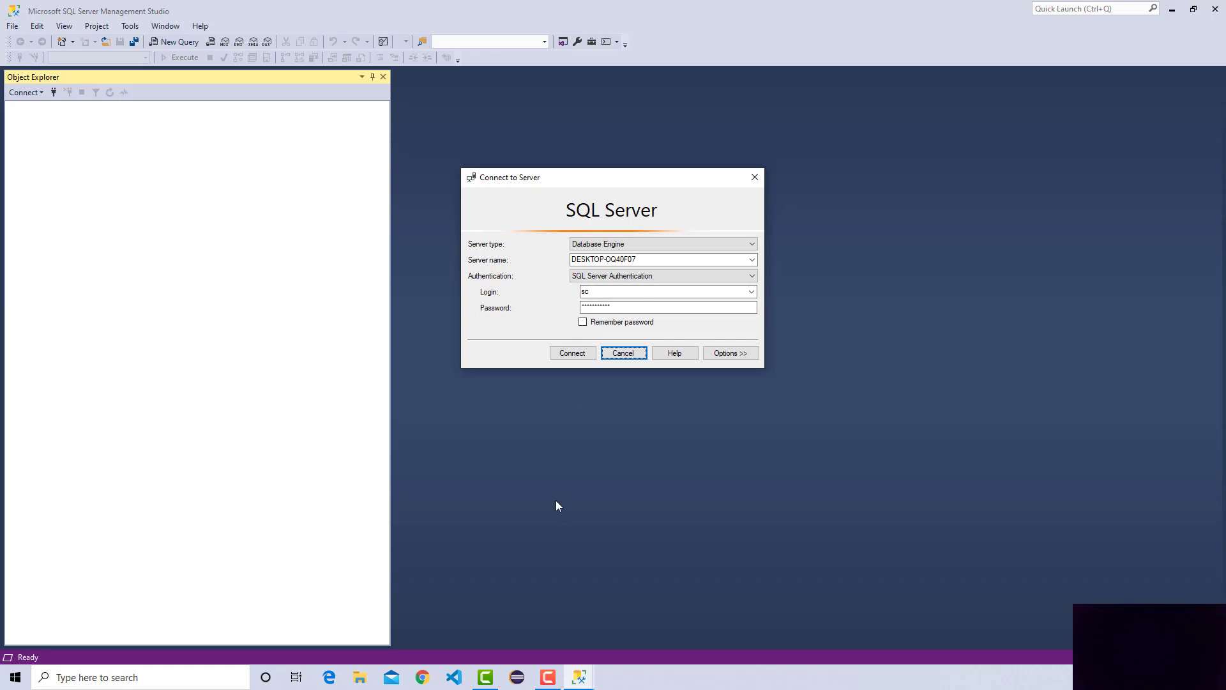
Open the Windows Services app and restart the SQL Server (MSSQLSERVER) service.
{"action": "left_click", "coordinate": [159, 676]}
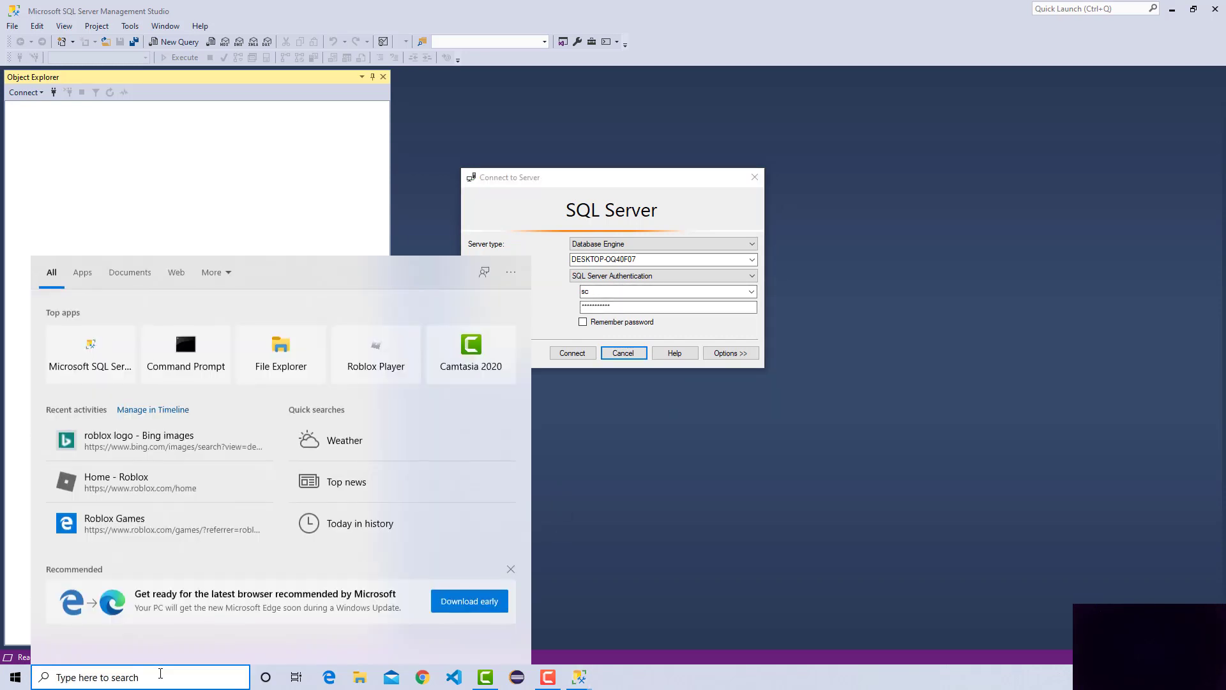
{"action": "type", "text": "services"}
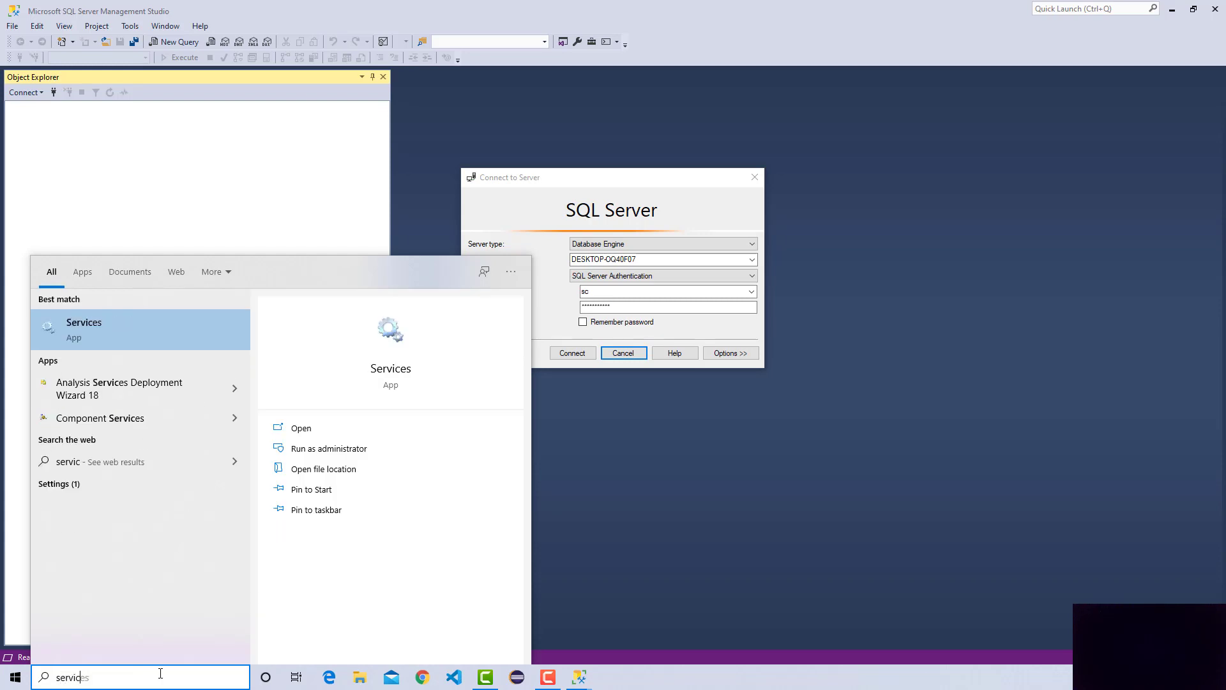
{"action": "left_click", "coordinate": [89, 327]}
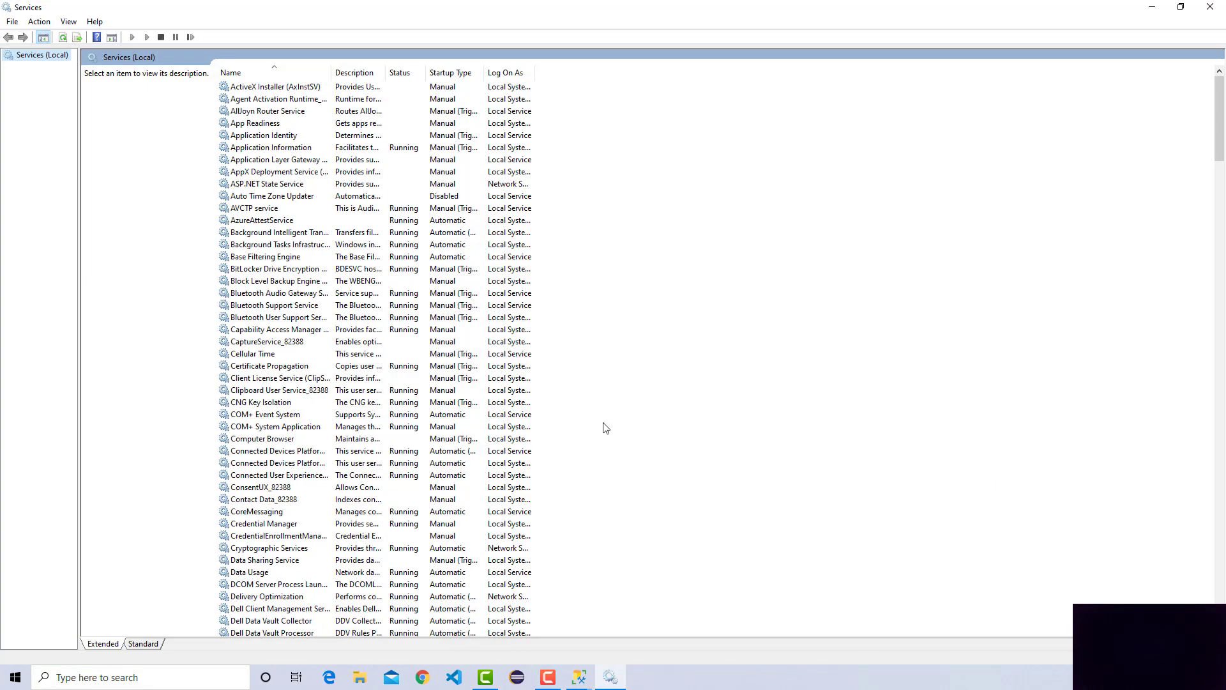
{"action": "left_click_drag", "start_coordinate": [1218, 162], "coordinate": [1196, 467]}
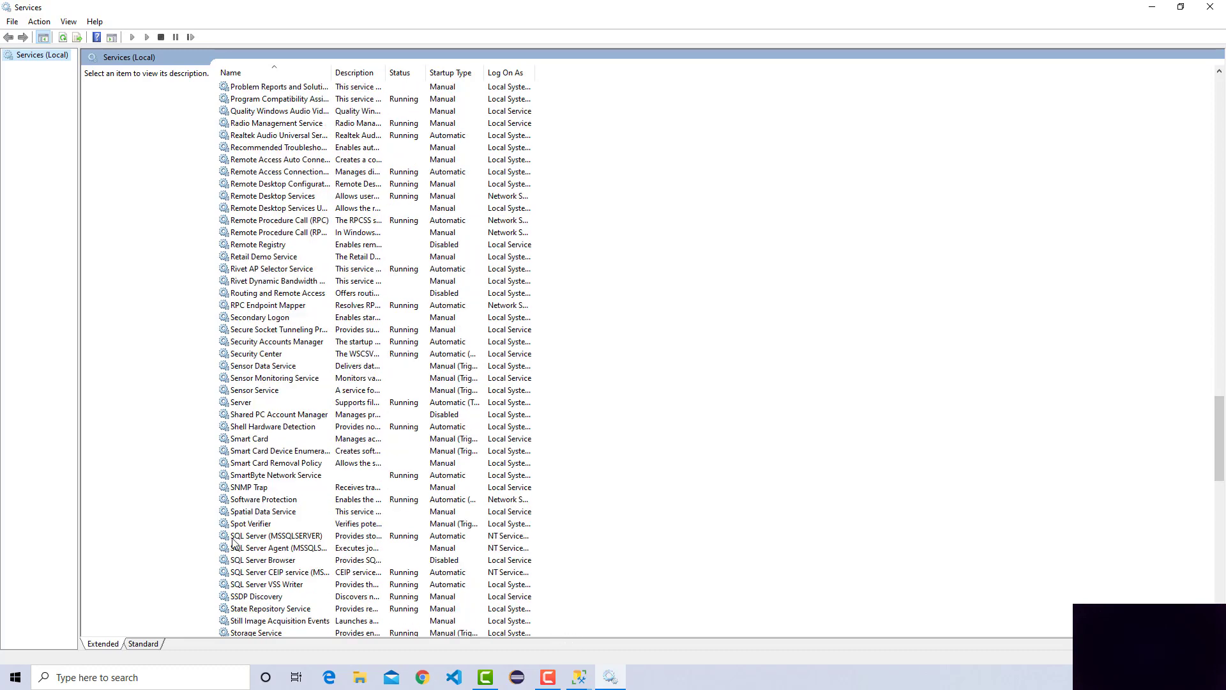
{"action": "left_click", "coordinate": [293, 537]}
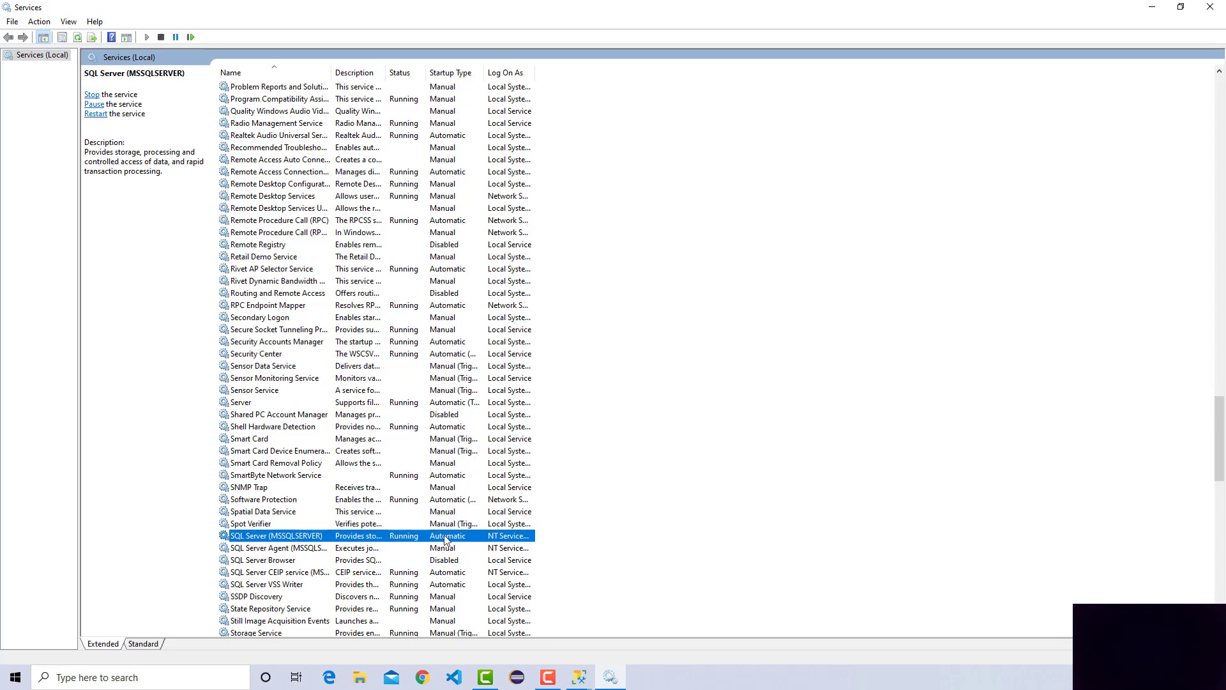
{"action": "right_click", "coordinate": [322, 538]}
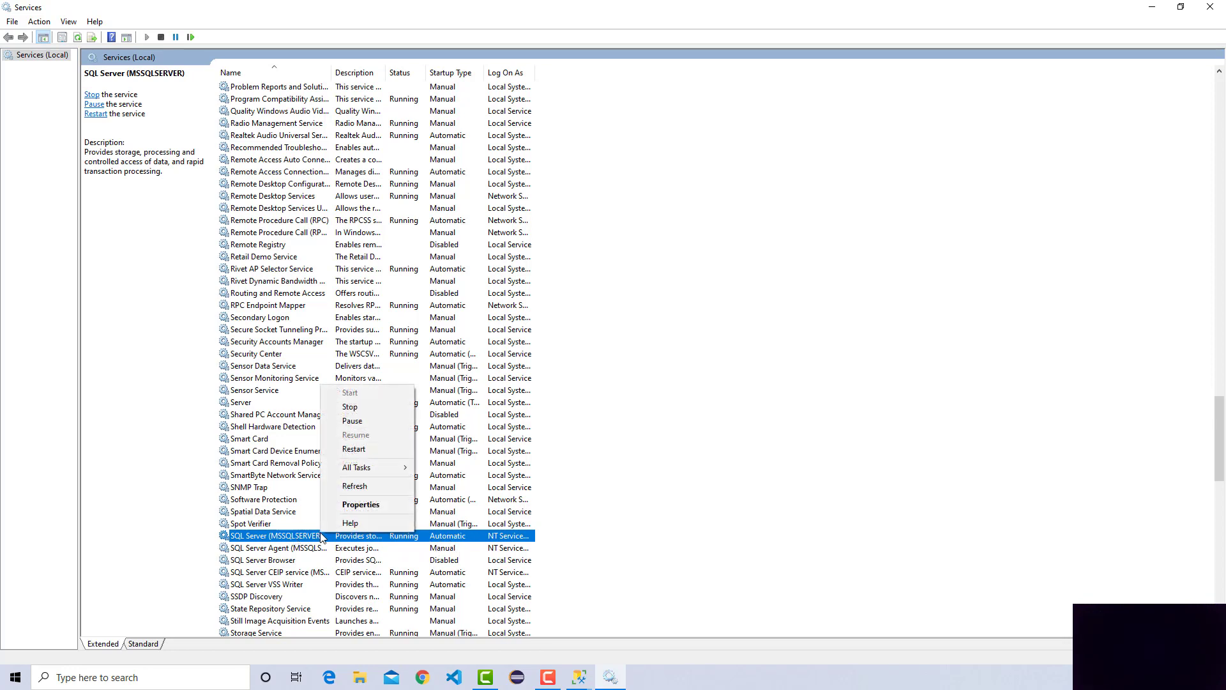
{"action": "left_click", "coordinate": [363, 448]}
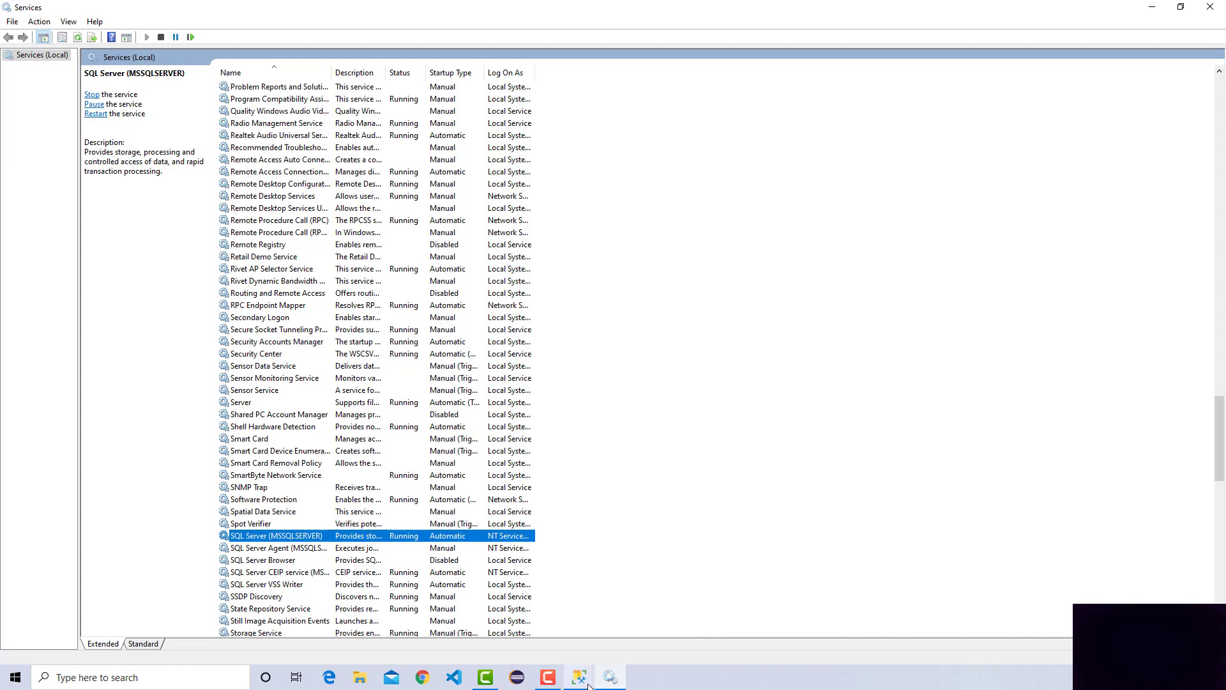
Switch back to SQL Server Management Studio, connect as login sc, and enter and confirm a new password for the login.
{"action": "mouse_move", "coordinate": [586, 682]}
{"action": "left_click", "coordinate": [628, 623]}
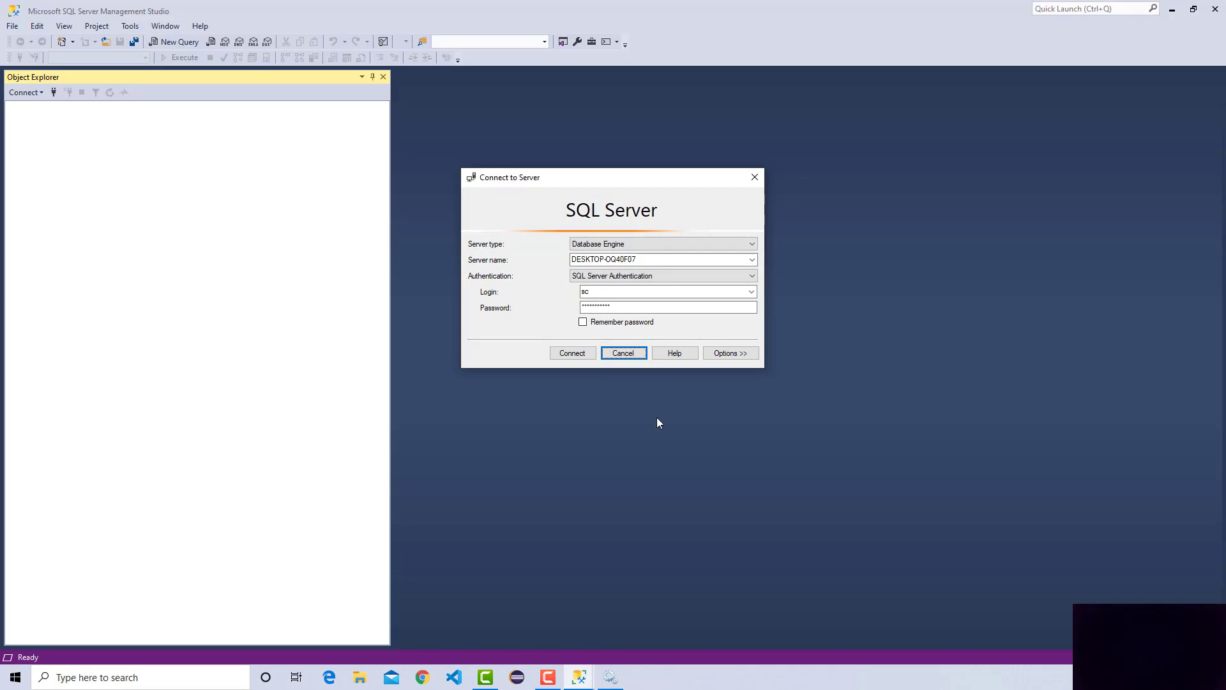
{"action": "left_click", "coordinate": [573, 352]}
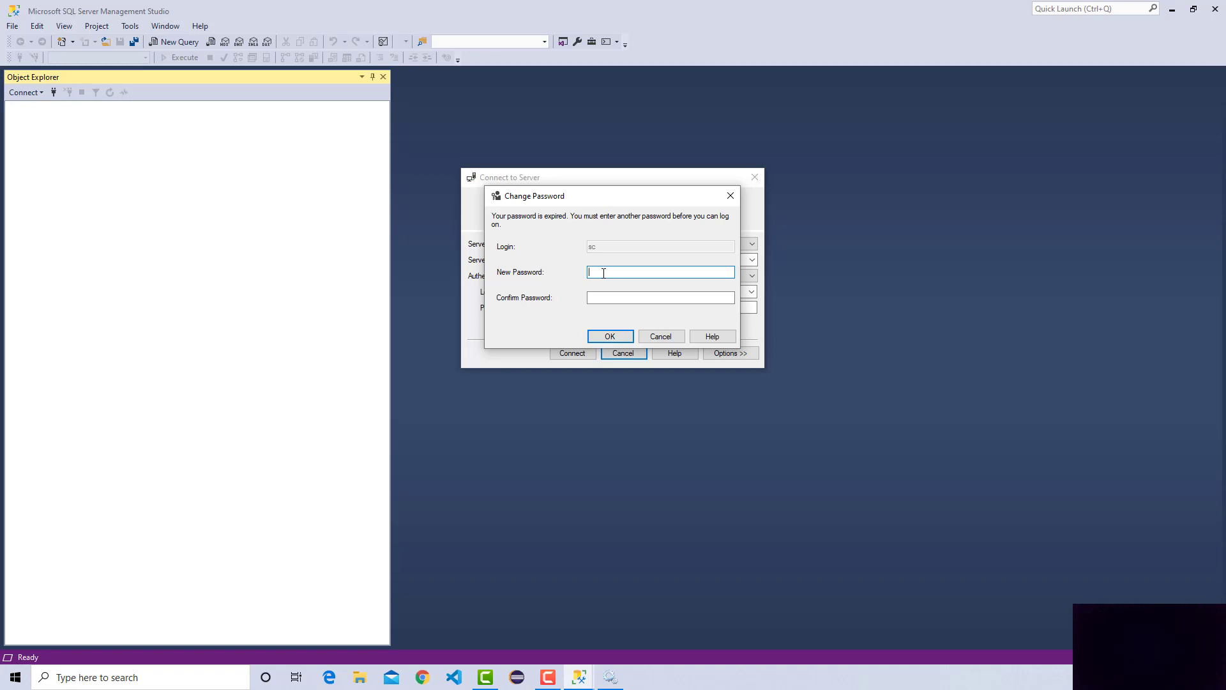
{"action": "type", "text": "*"}
{"action": "key", "text": "Tab"}
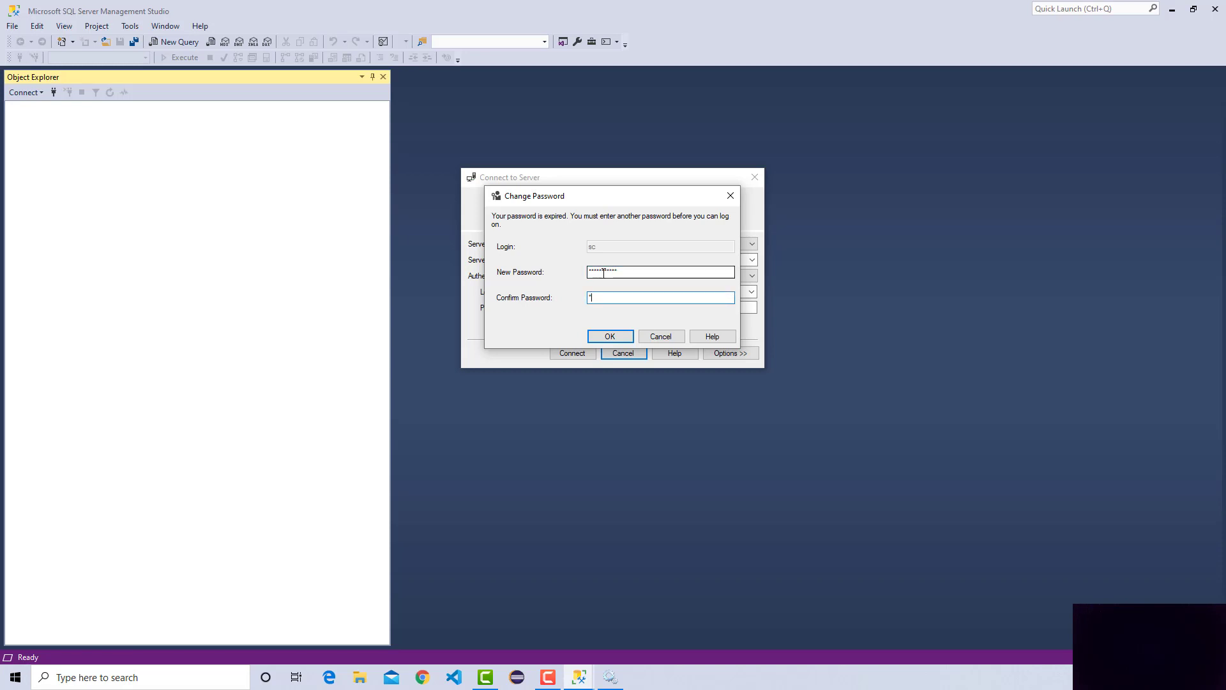
{"action": "type", "text": "***********"}
{"action": "key", "text": "Return"}
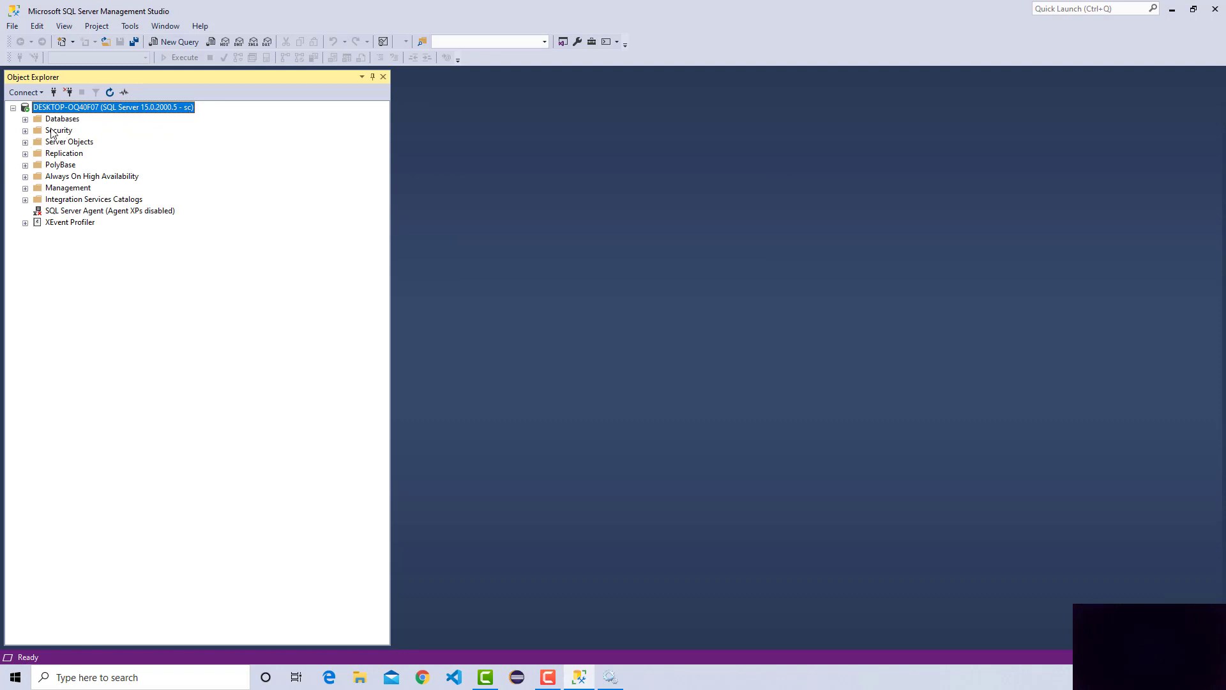
Examine the server's databases and the contents of the Geographical database, then collapse that database again.
{"action": "left_click", "coordinate": [25, 120]}
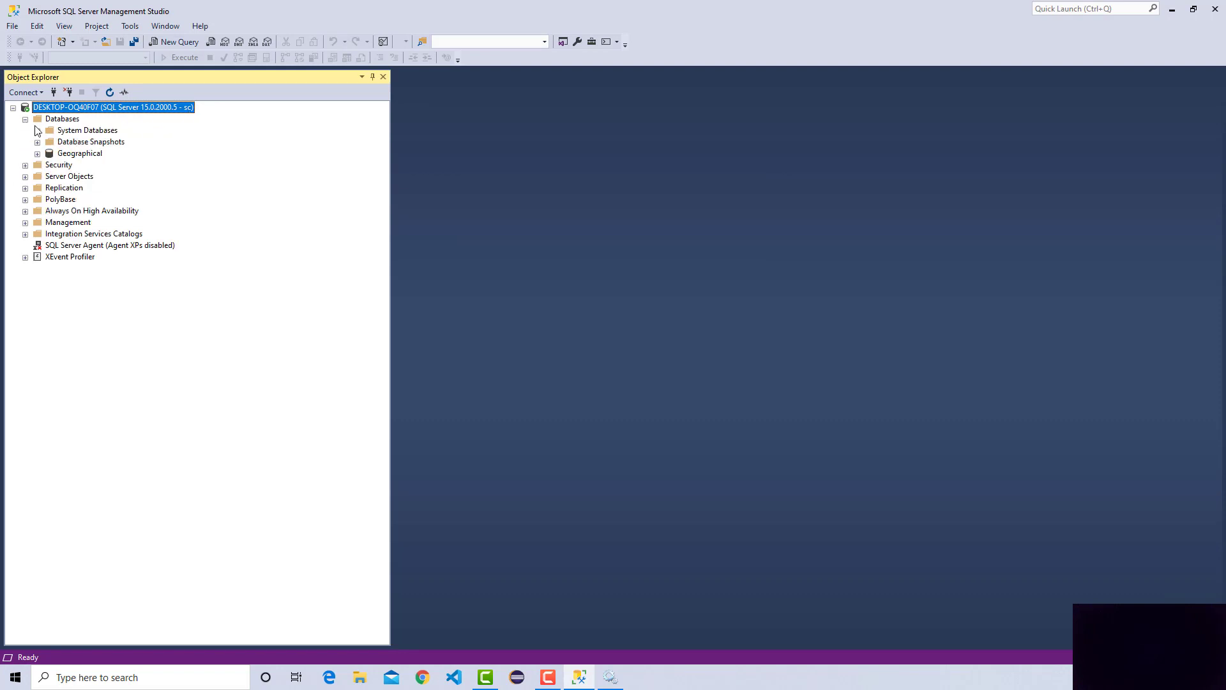
{"action": "left_click", "coordinate": [37, 154]}
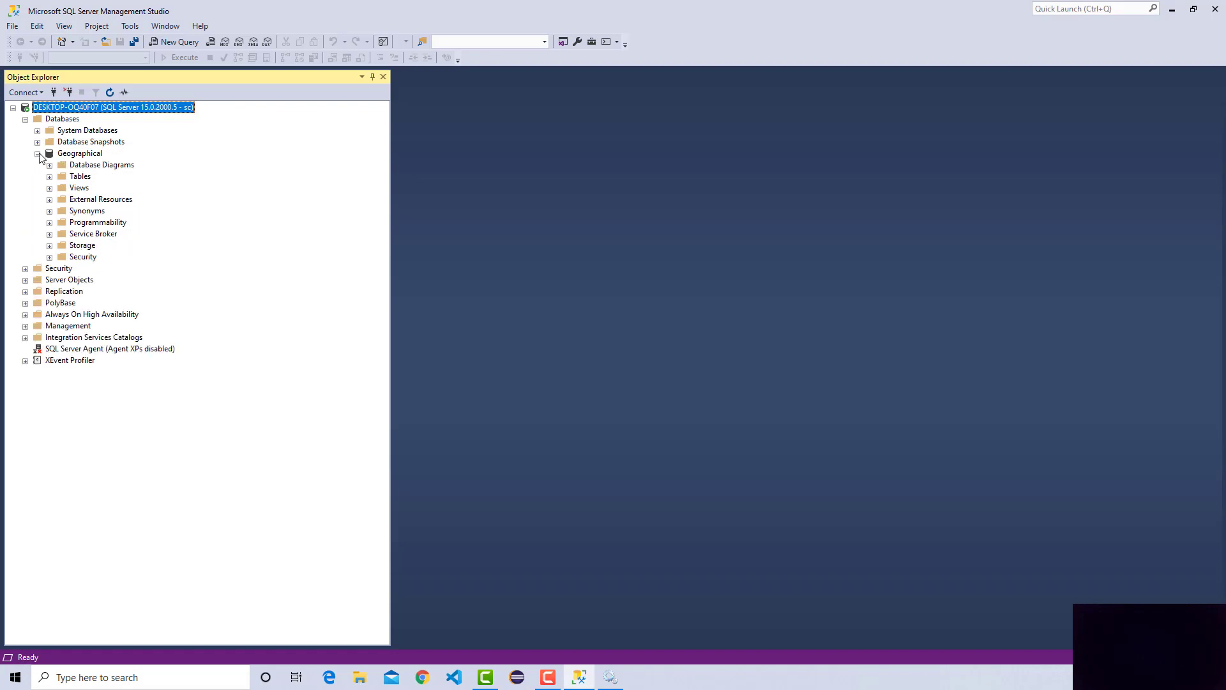
{"action": "left_click", "coordinate": [37, 154]}
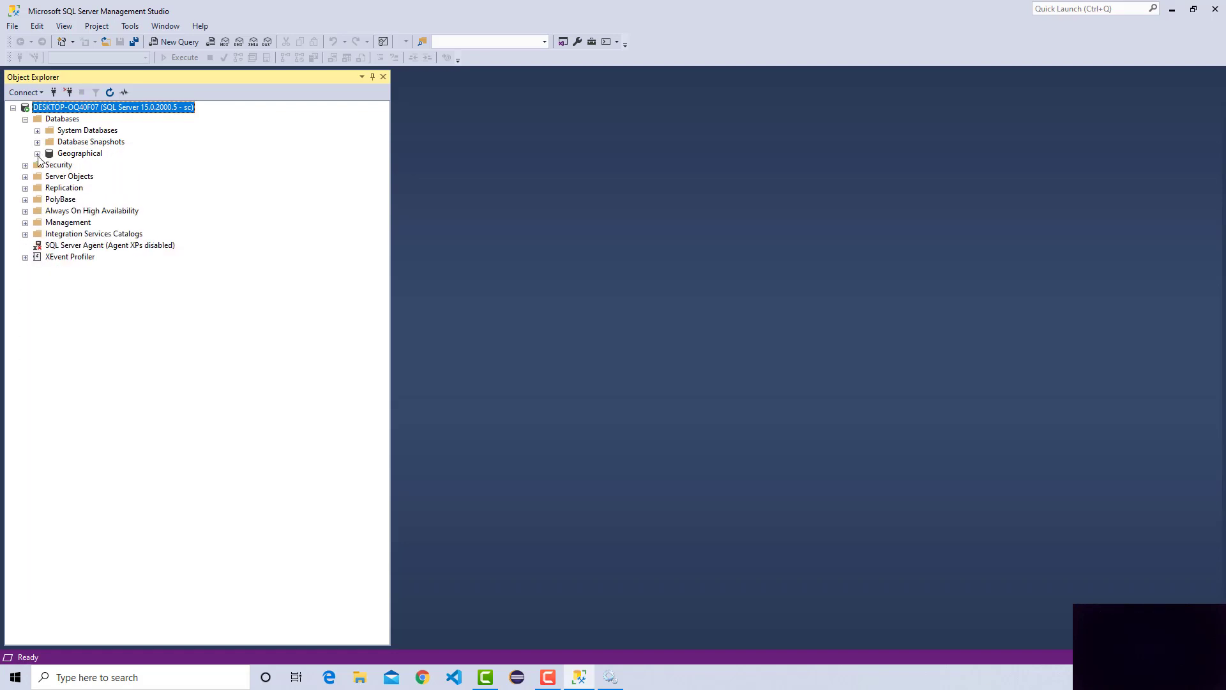